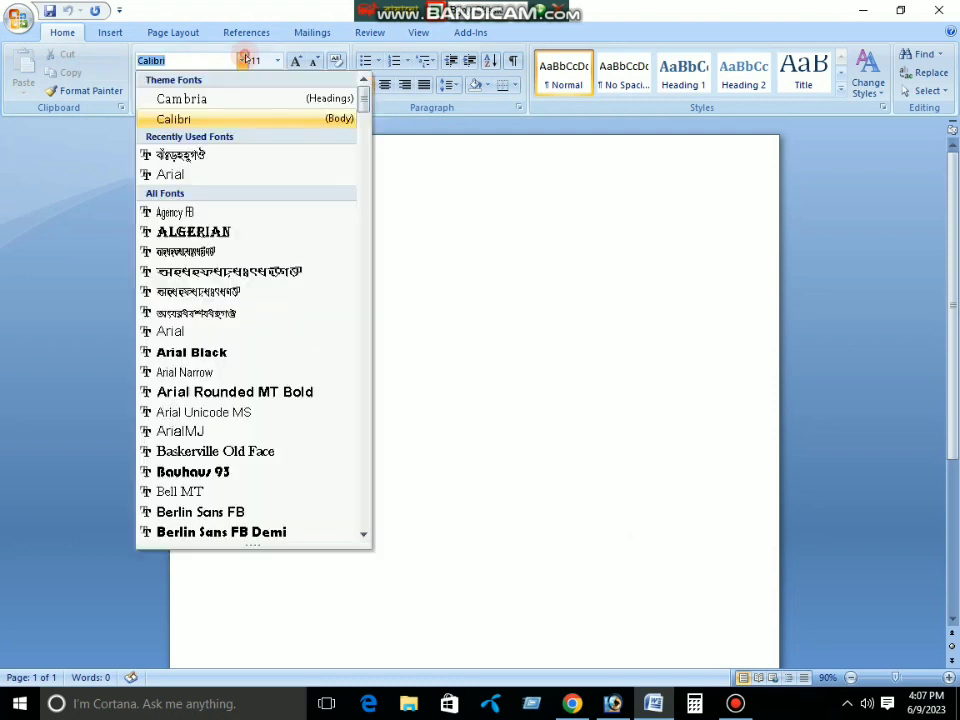
Set the document font to SutonnyMJ at size 22
{"action": "left_click", "coordinate": [160, 152]}
{"action": "left_click", "coordinate": [277, 61]}
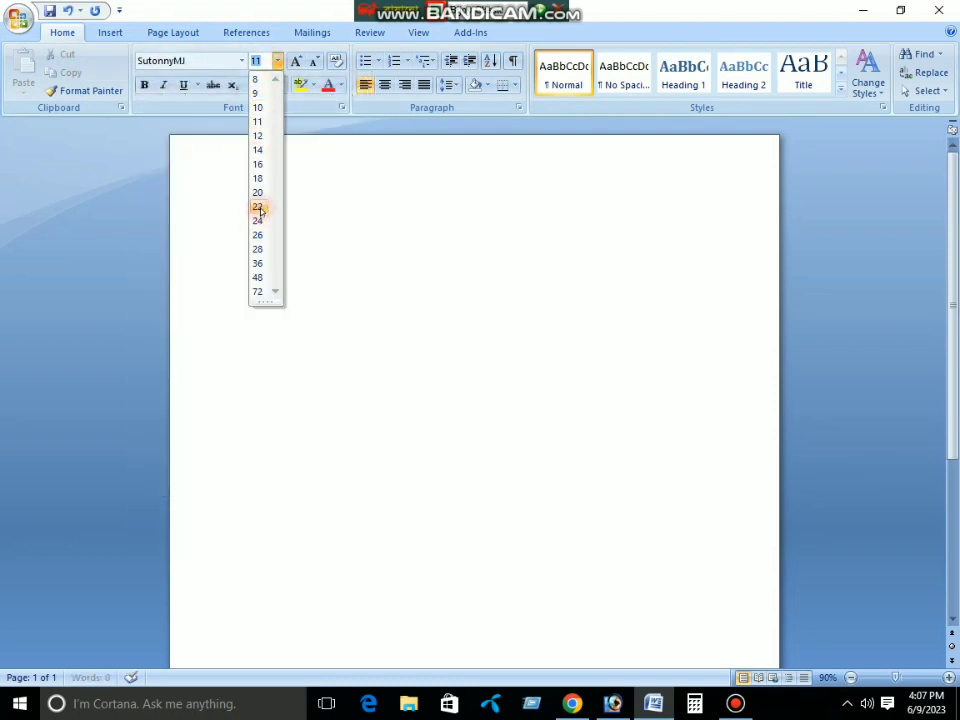
{"action": "left_click", "coordinate": [258, 206]}
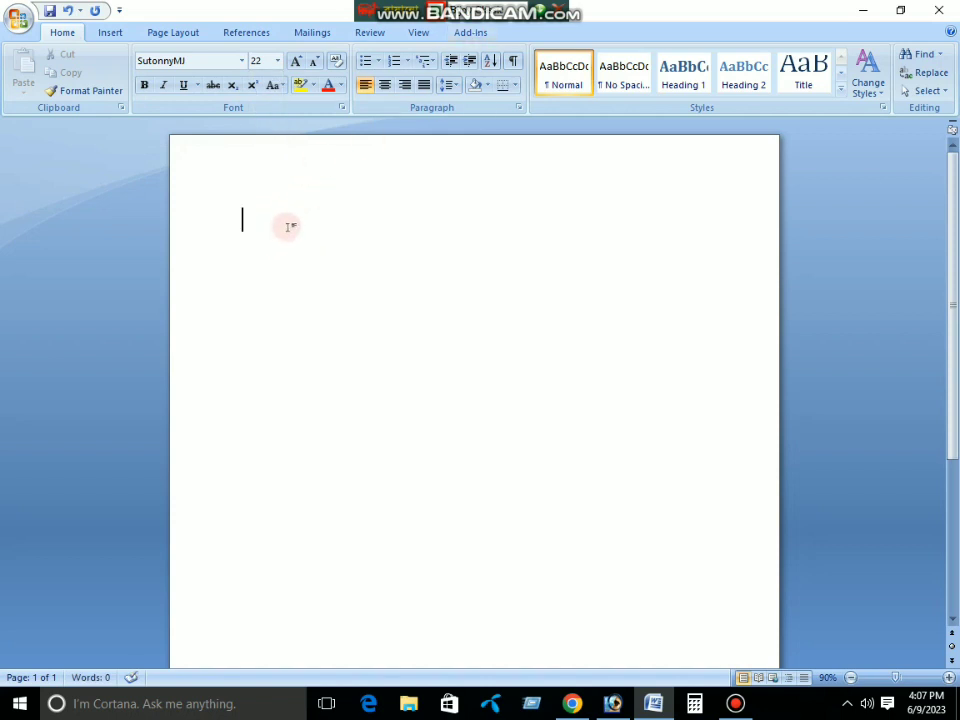
Type the title জীবন বৃত্তান্ত on the first line
{"action": "type", "text": "জা"}
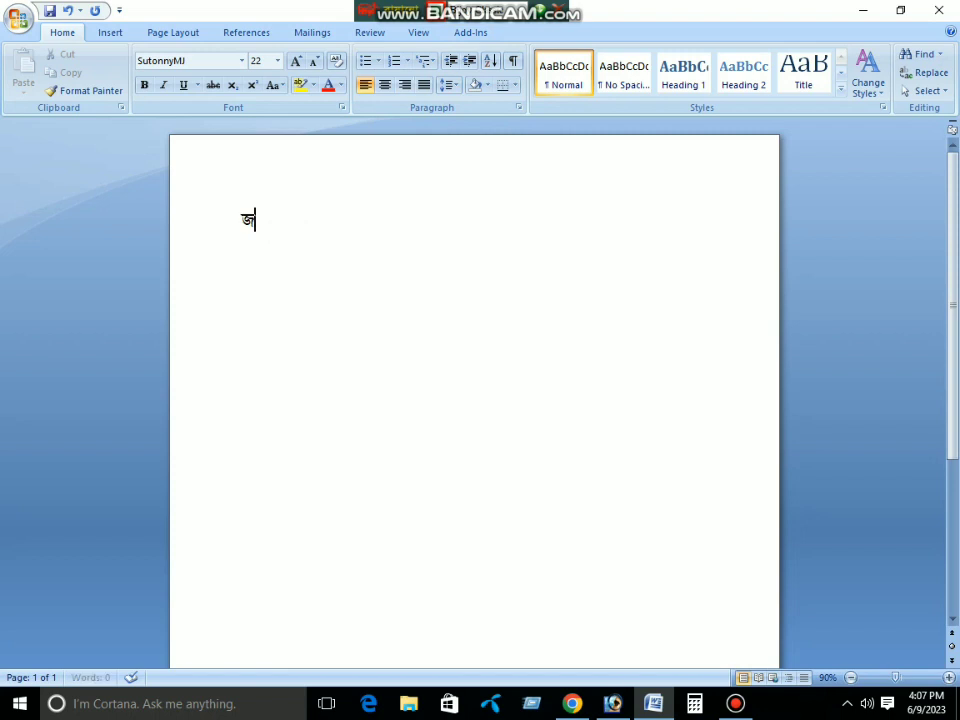
{"action": "key", "text": "BackSpace"}
{"action": "type", "text": "ীবন বৃ"}
{"action": "type", "text": "তান"}
{"action": "key", "text": "BackSpace"}
{"action": "key", "text": "BackSpace"}
{"action": "key", "text": "BackSpace"}
{"action": "type", "text": "ত্তান্ত"}
{"action": "key", "text": "Return"}
Enter the নামঃ, পিতার নামঃ and মাতার নামঃ lines with the person's names
{"action": "type", "text": "নাম"}
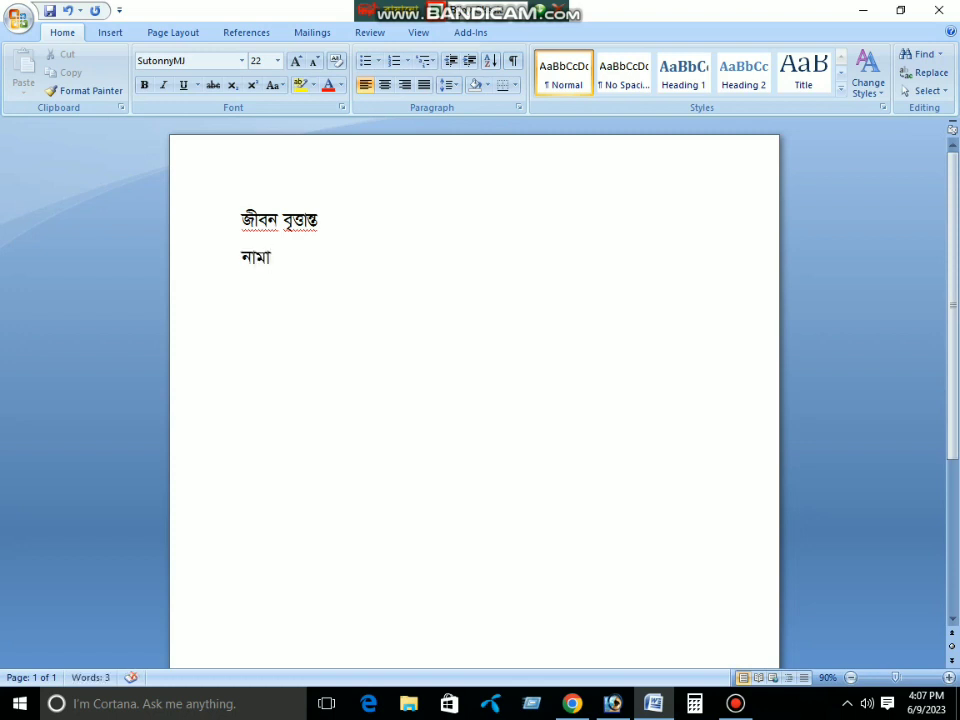
{"action": "type", "text": "ঃ মোঃ"}
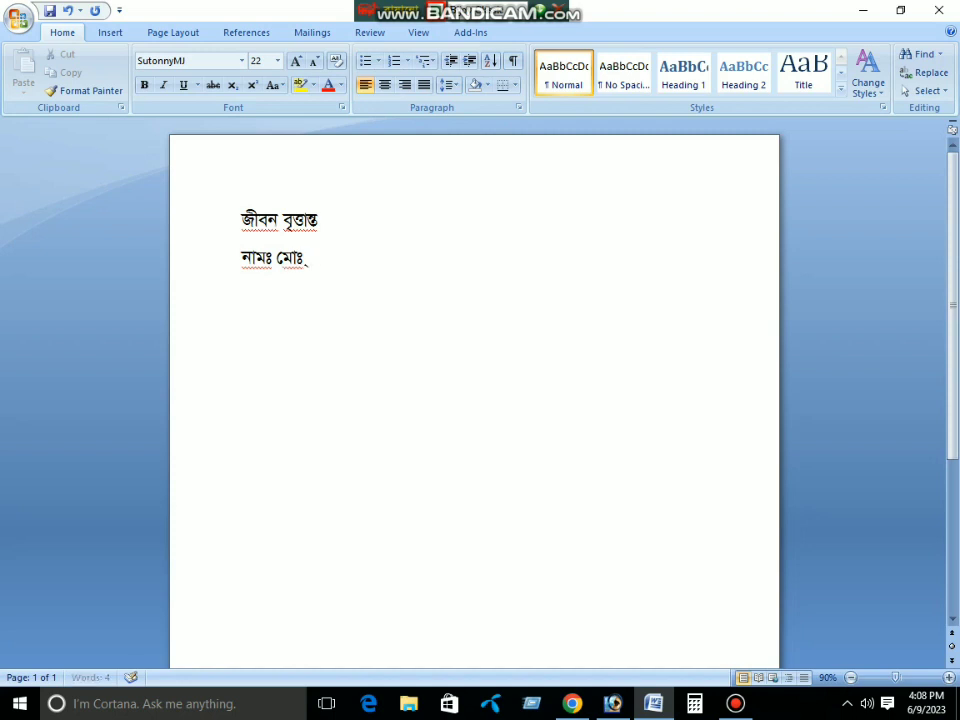
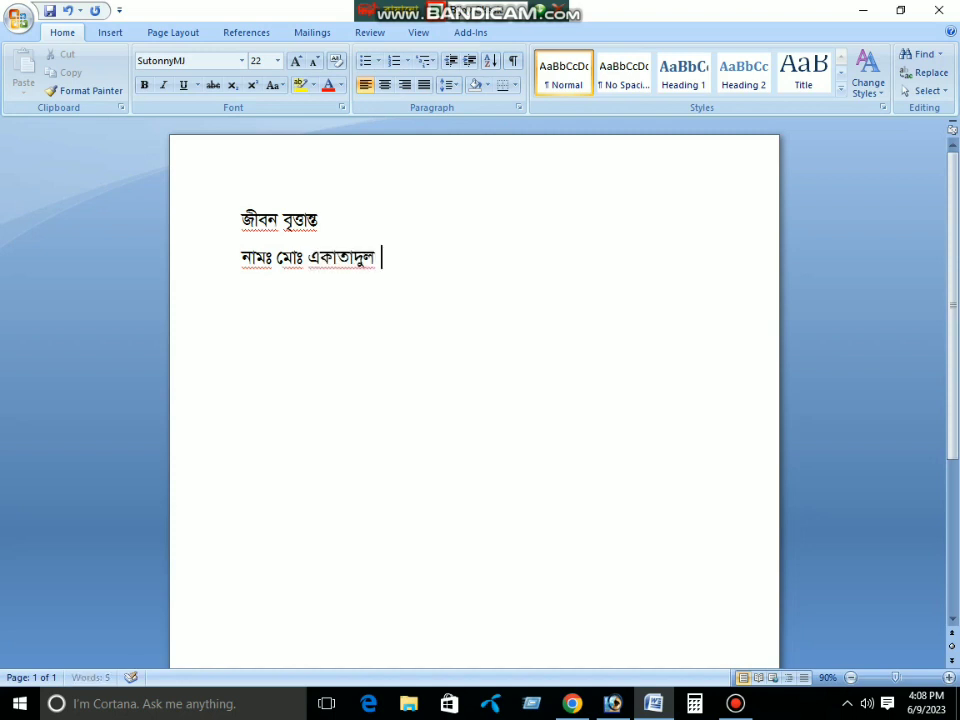
{"action": "type", "text": "পিতার নাম"}
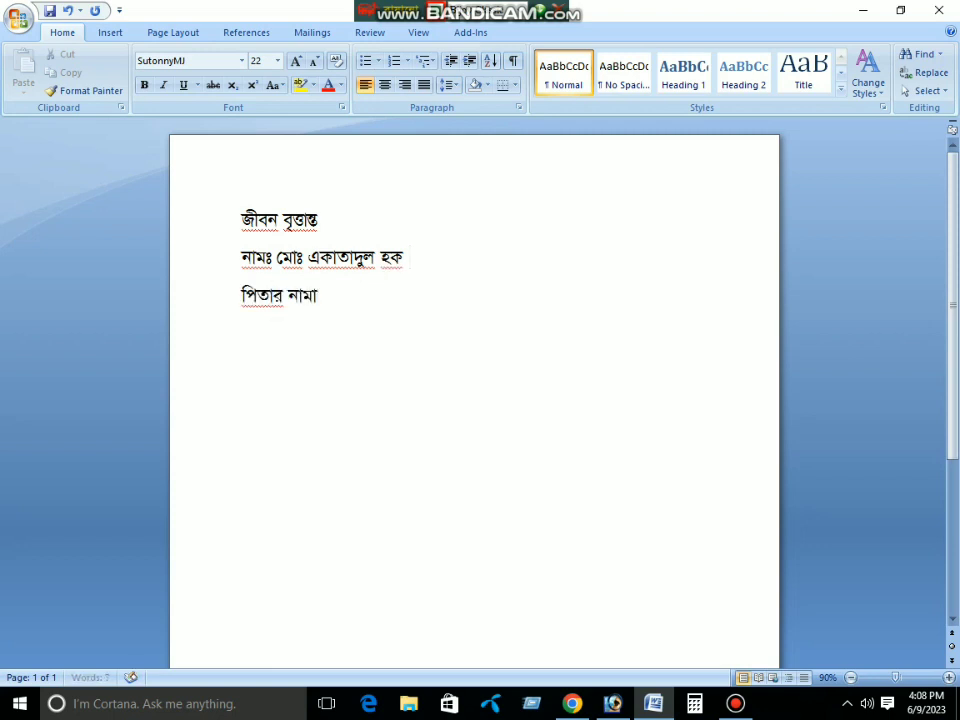
{"action": "type", "text": "ঃ"}
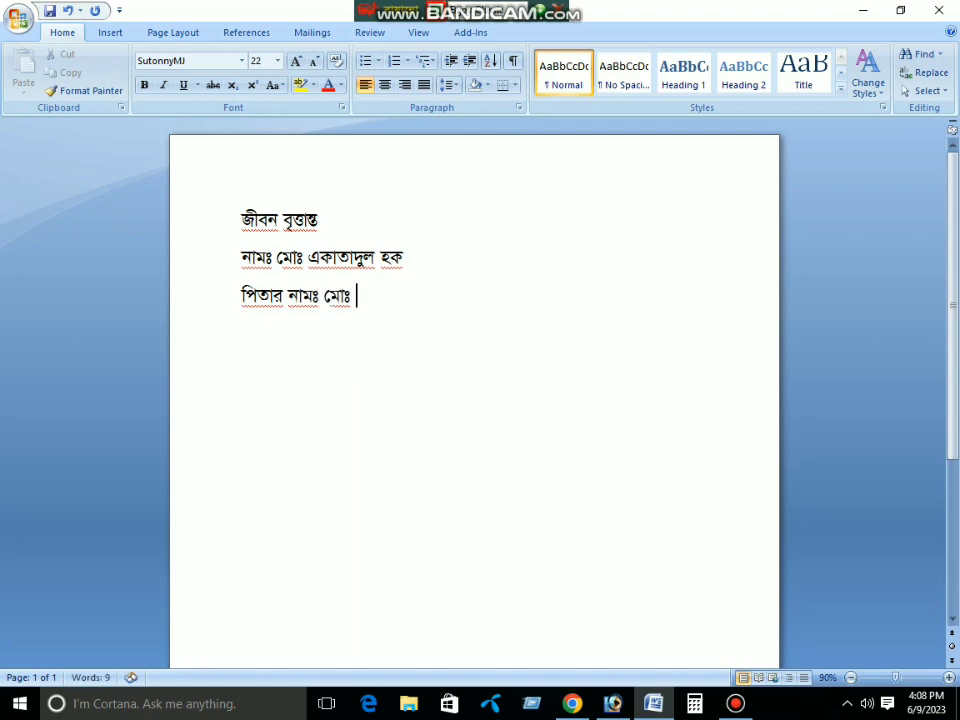
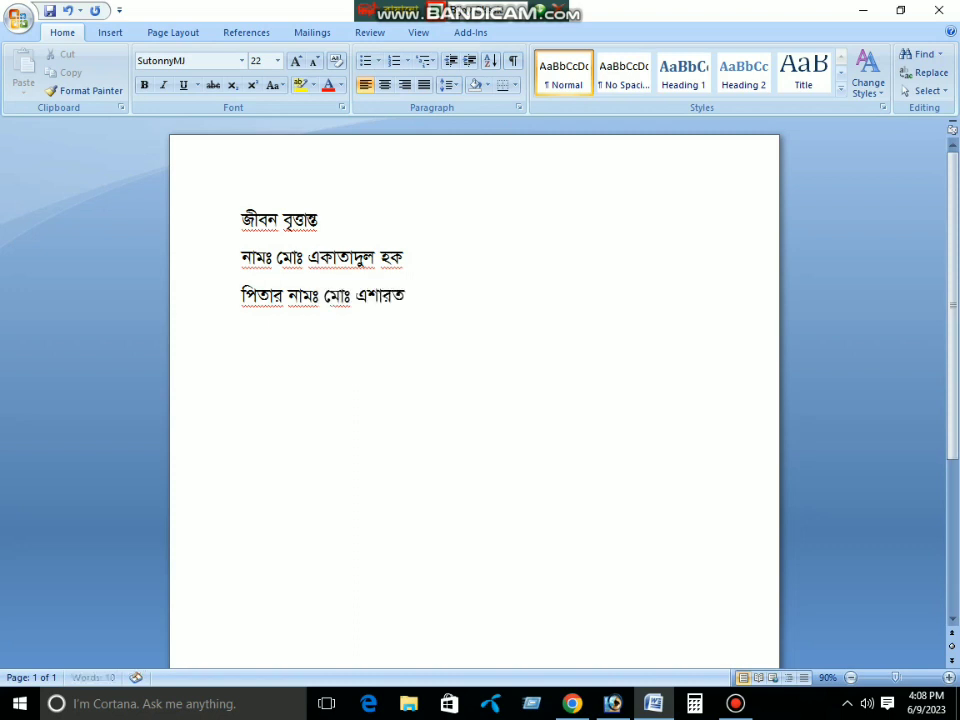
{"action": "key", "text": "Return"}
{"action": "type", "text": "মাতার নামা"}
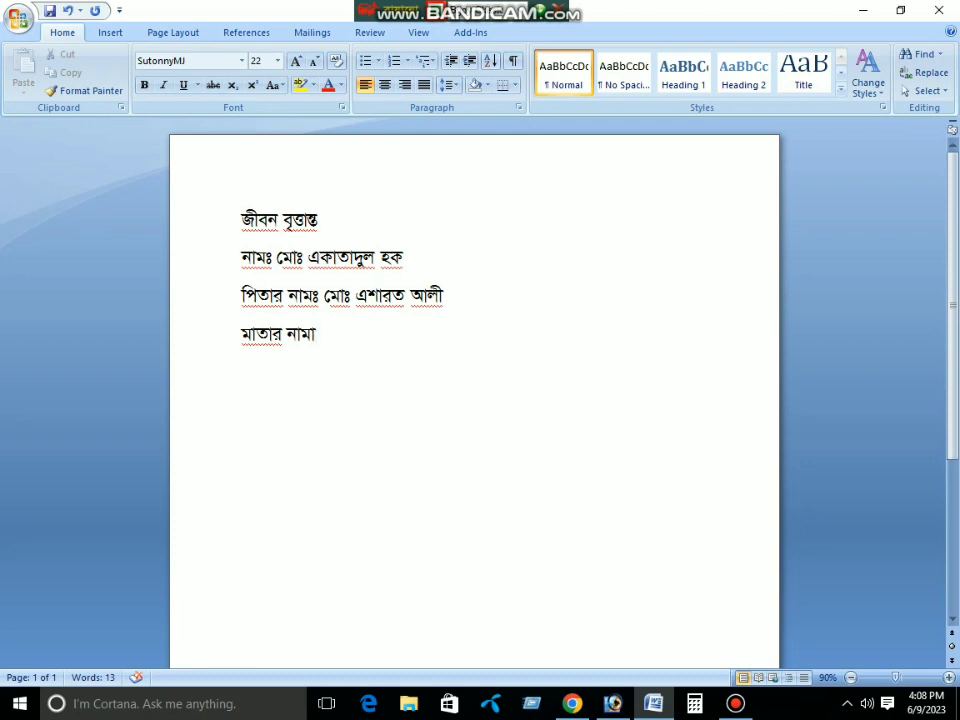
{"action": "key", "text": "BackSpace"}
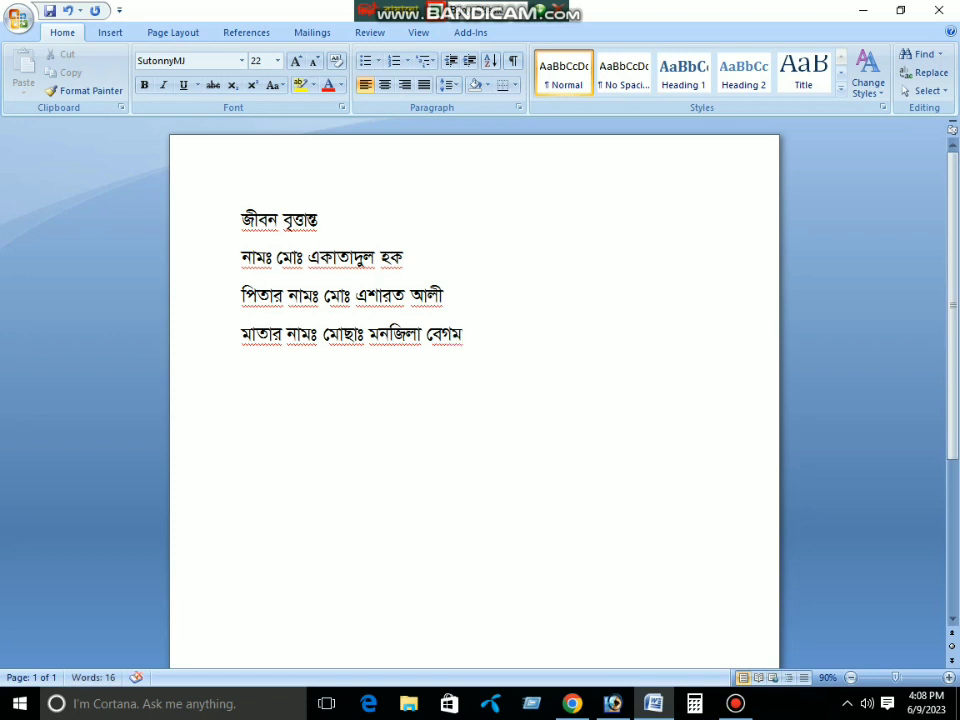
{"action": "type", "text": "ঠিকানাঃ"}
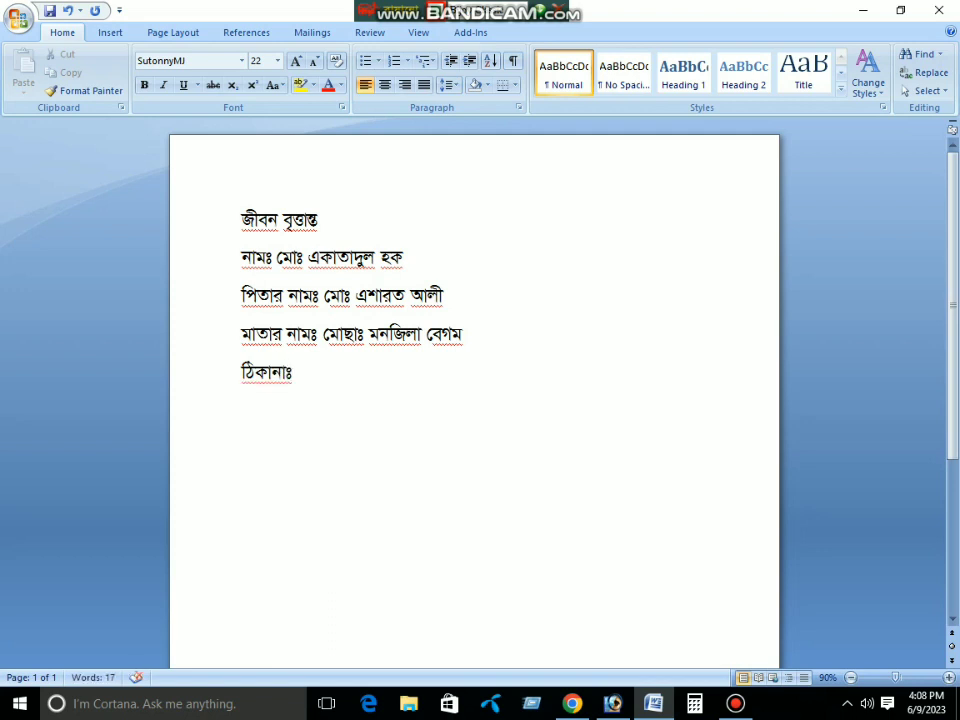
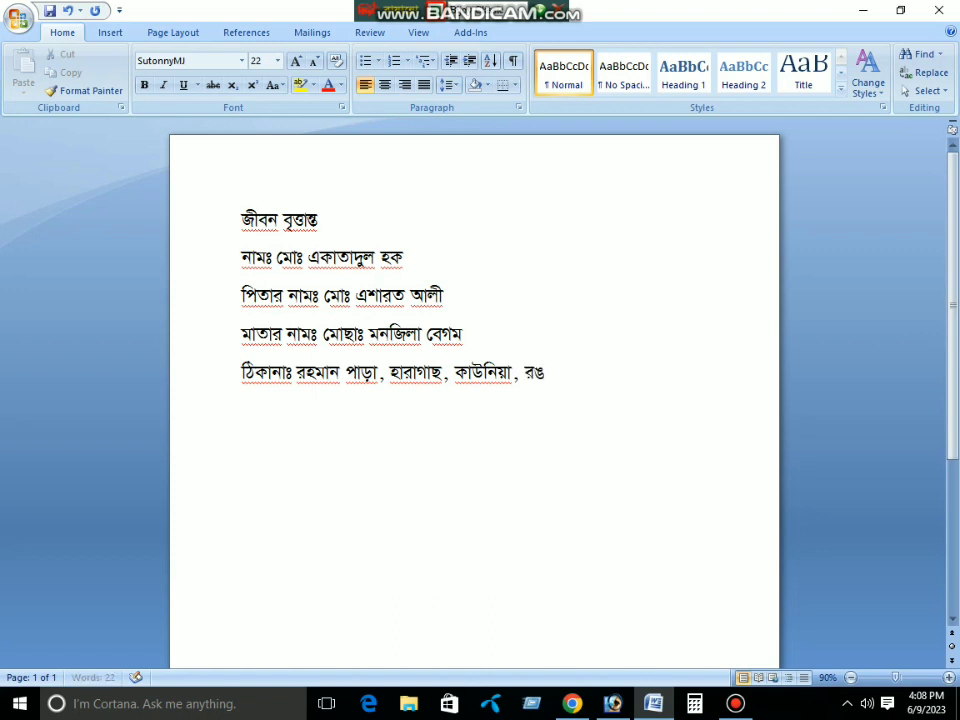
Complete the ঠিকানাঃ line with the person's address, ending in রংপুর।
{"action": "key", "text": "Return"}
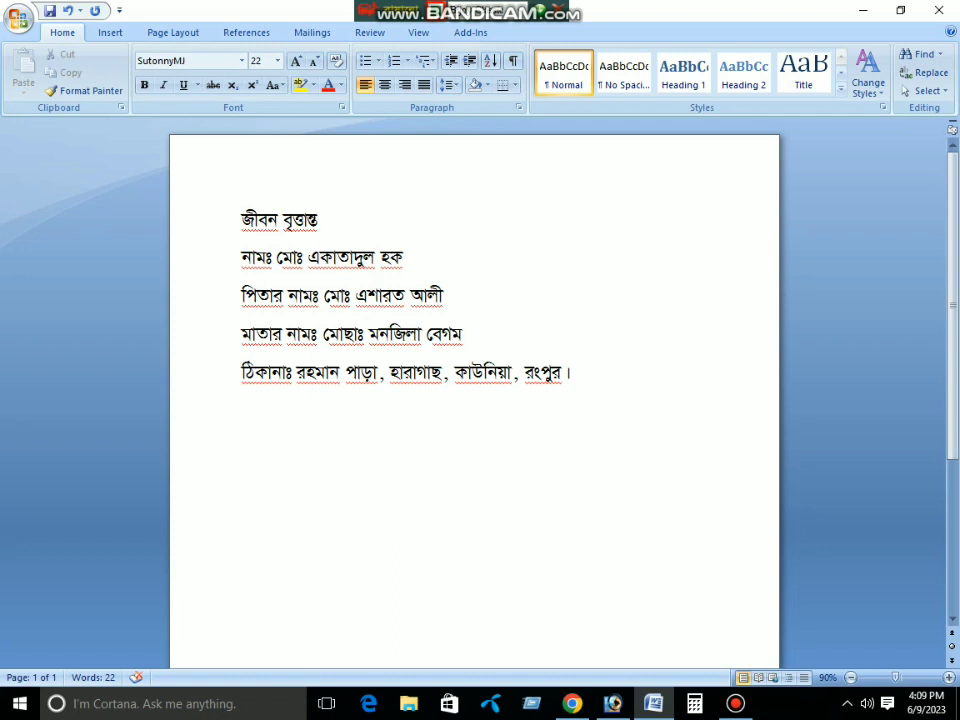
Add the ভোটার নম্বরঃ line with the person's voter ID number
{"action": "type", "text": "বো"}
{"action": "key", "text": "BackSpace"}
{"action": "key", "text": "BackSpace"}
{"action": "type", "text": "ভোটার"}
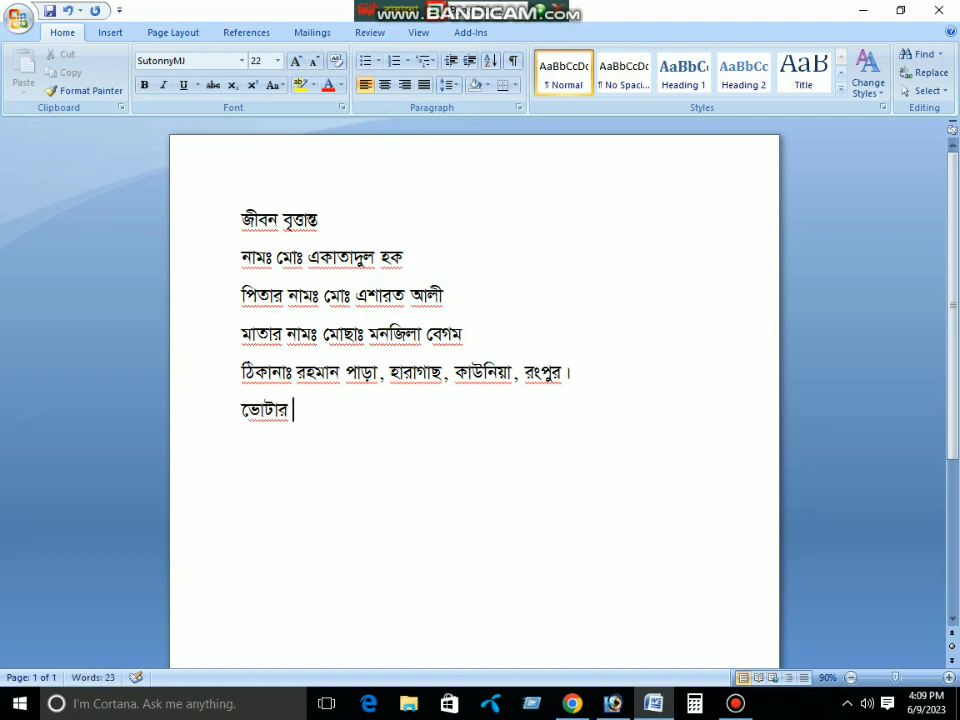
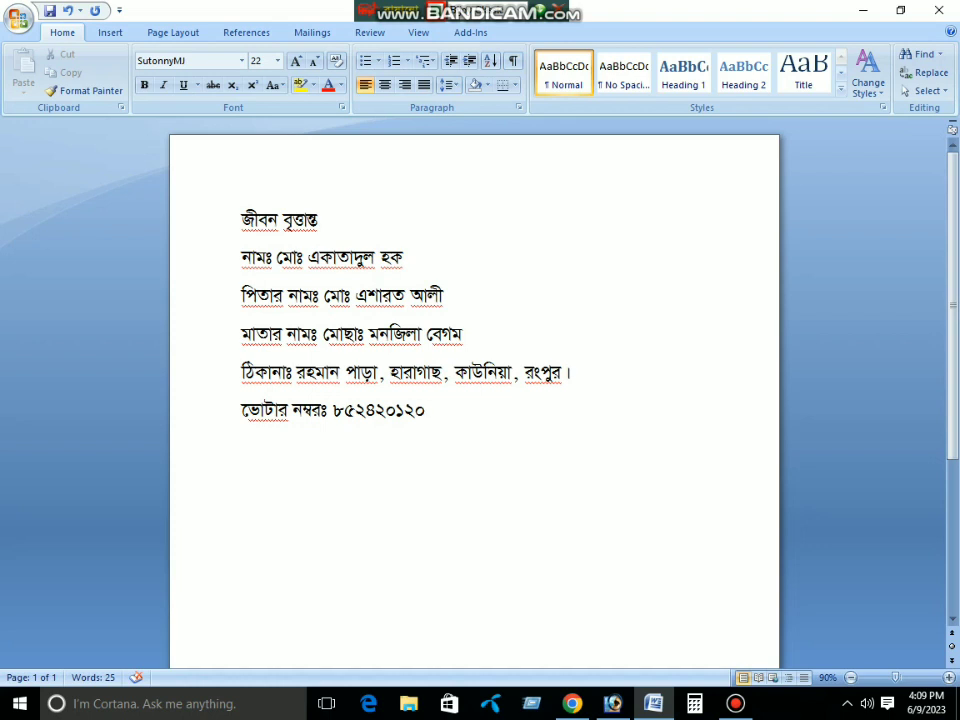
{"action": "key", "text": "Return"}
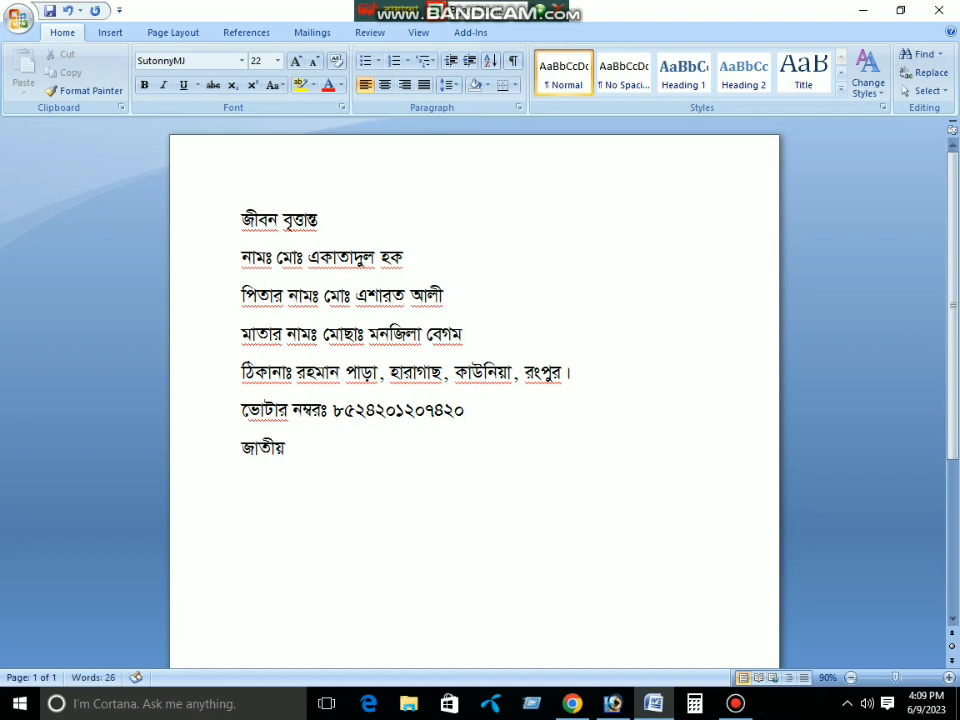
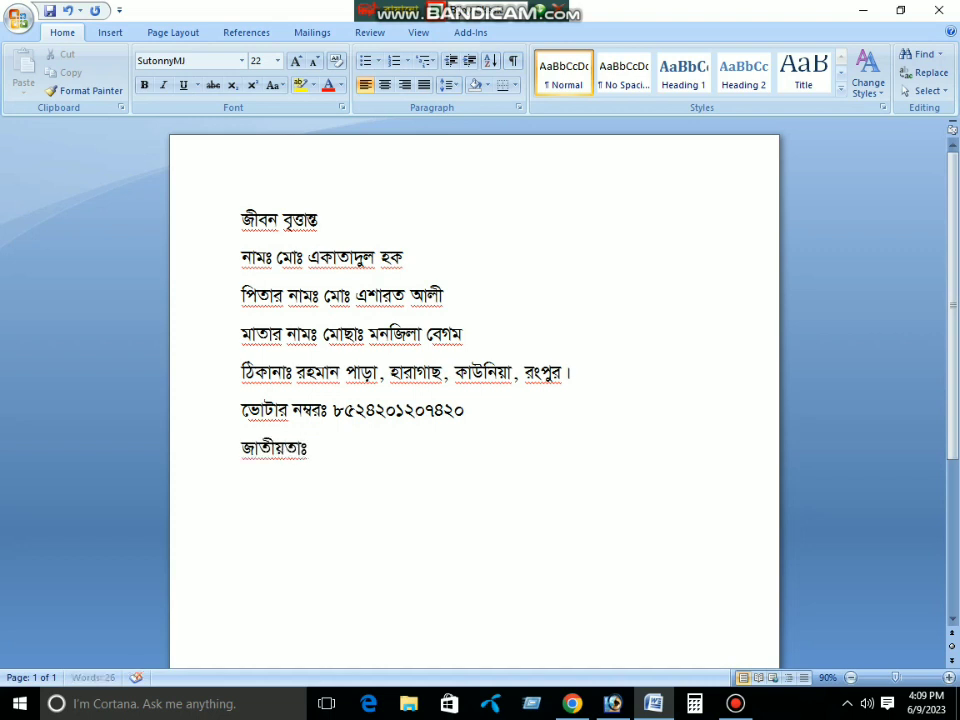
Add জাতীয়তাঃ বাংলাদেশী, the birth-date line, and বর্তমান বয়সঃ ৩০ বছর প্রায়
{"action": "key", "text": "BackSpace"}
{"action": "key", "text": "Return"}
{"action": "key", "text": "BackSpace"}
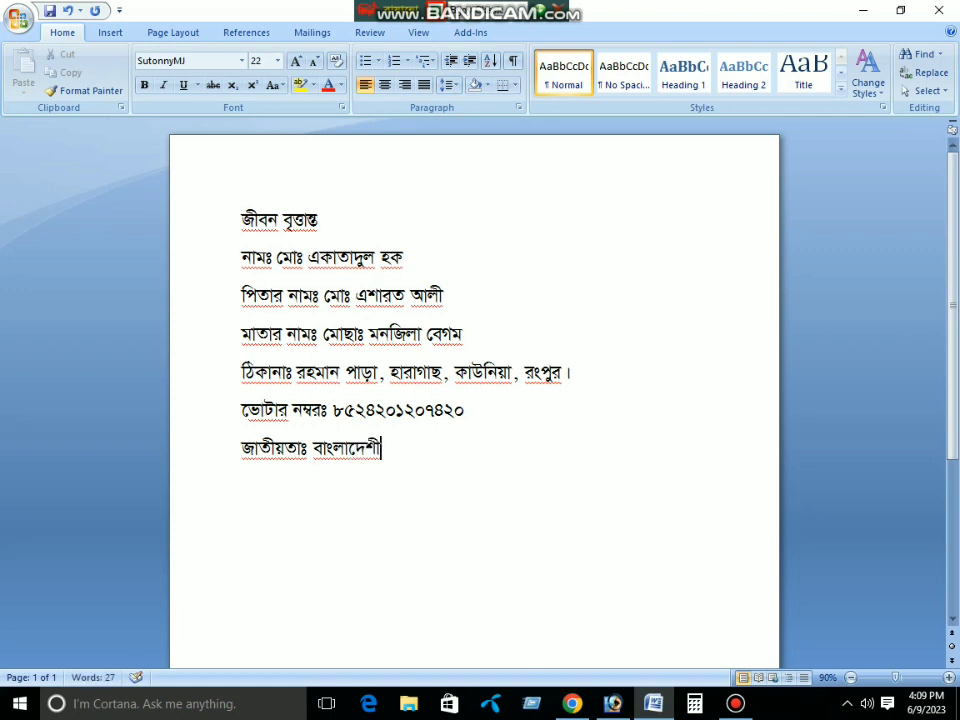
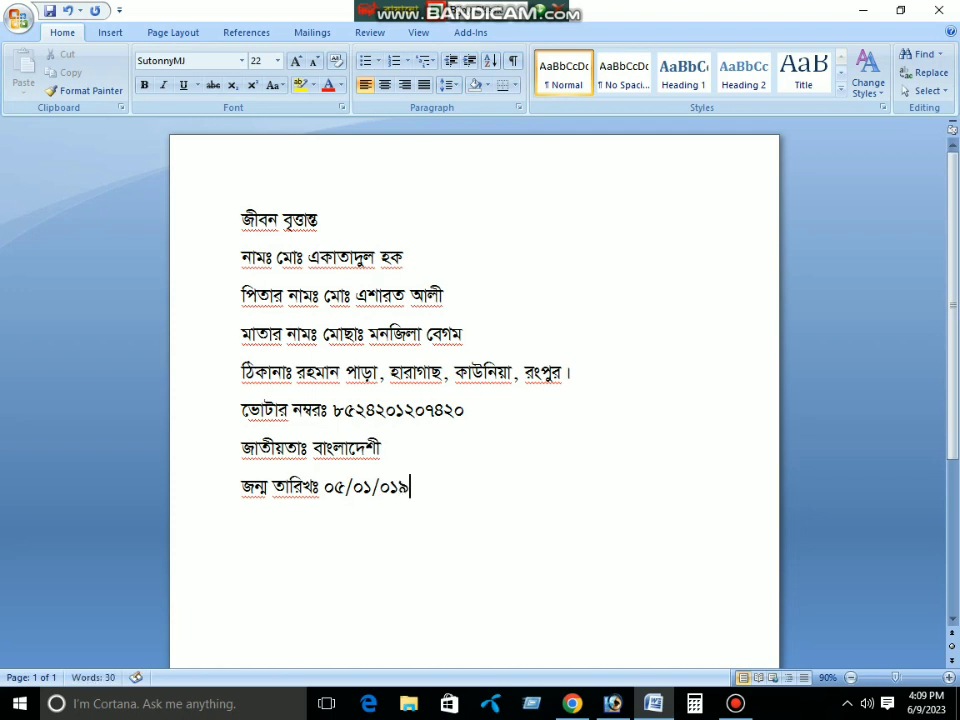
{"action": "key", "text": "BackSpace"}
{"action": "key", "text": "BackSpace"}
{"action": "key", "text": "BackSpace"}
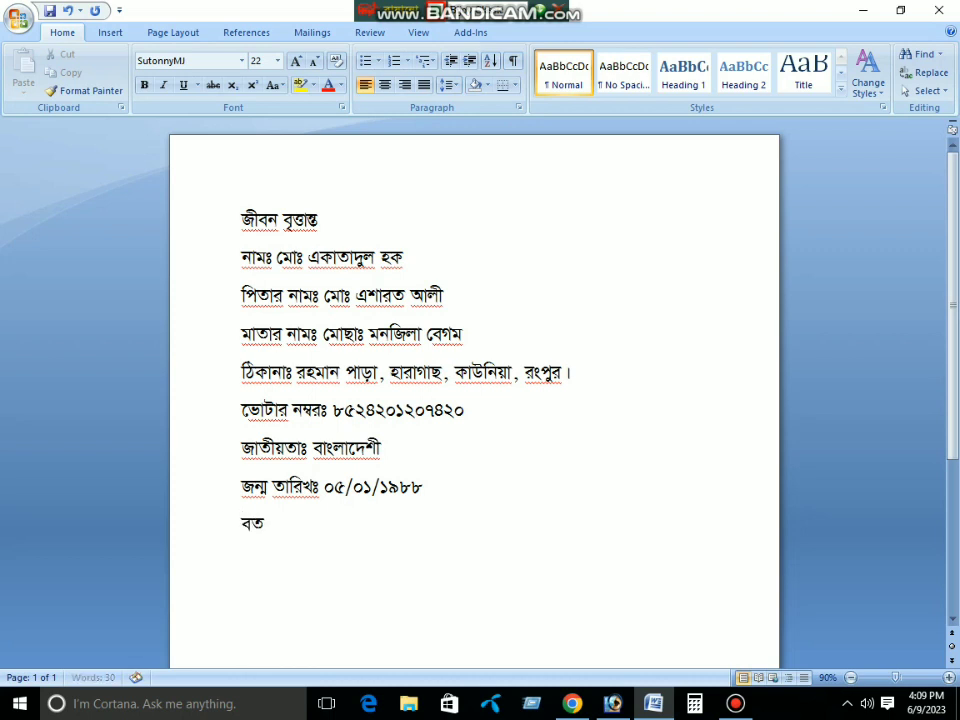
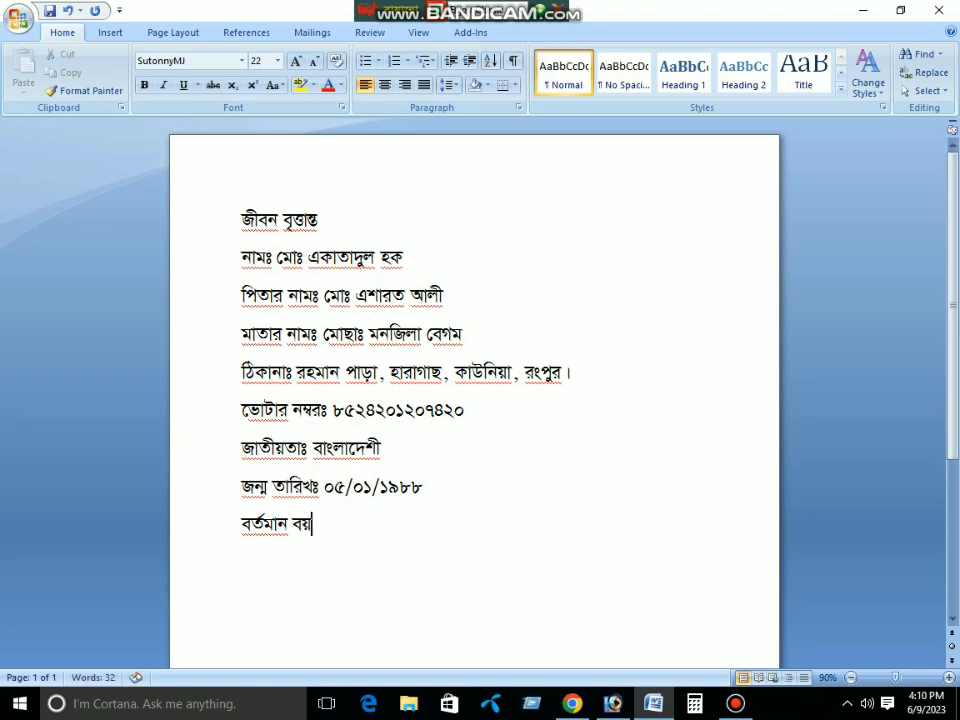
{"action": "key", "text": "BackSpace"}
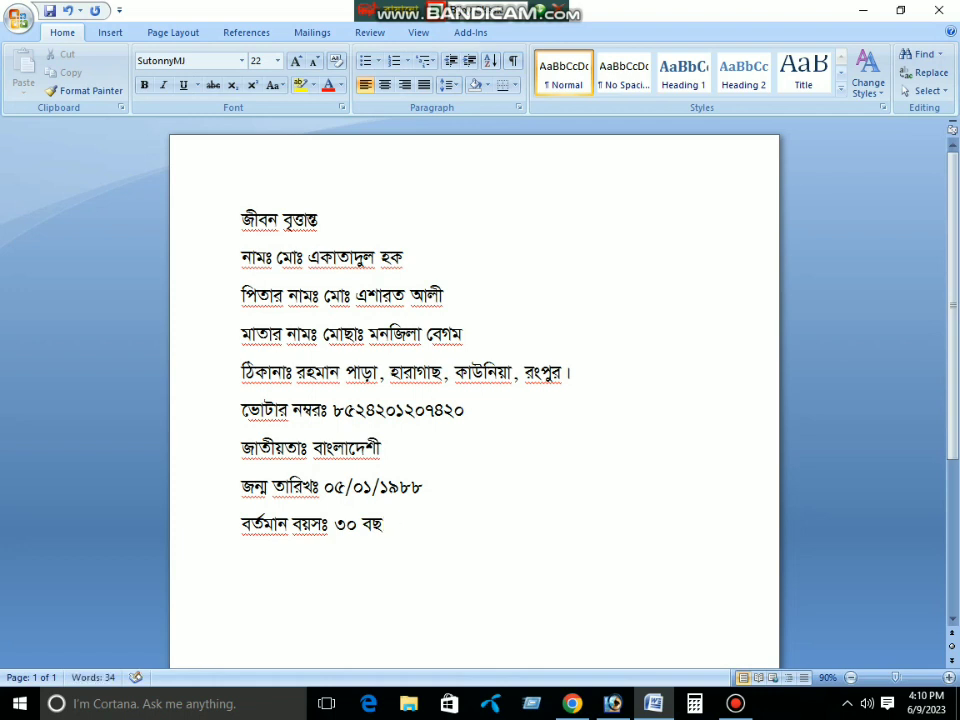
Add পেশাঃ বেকার, শিক্ষাগত যোগ্যতাঃ বিএ পাস, and a closing তারিখ নিবেদক line
{"action": "key", "text": "Return"}
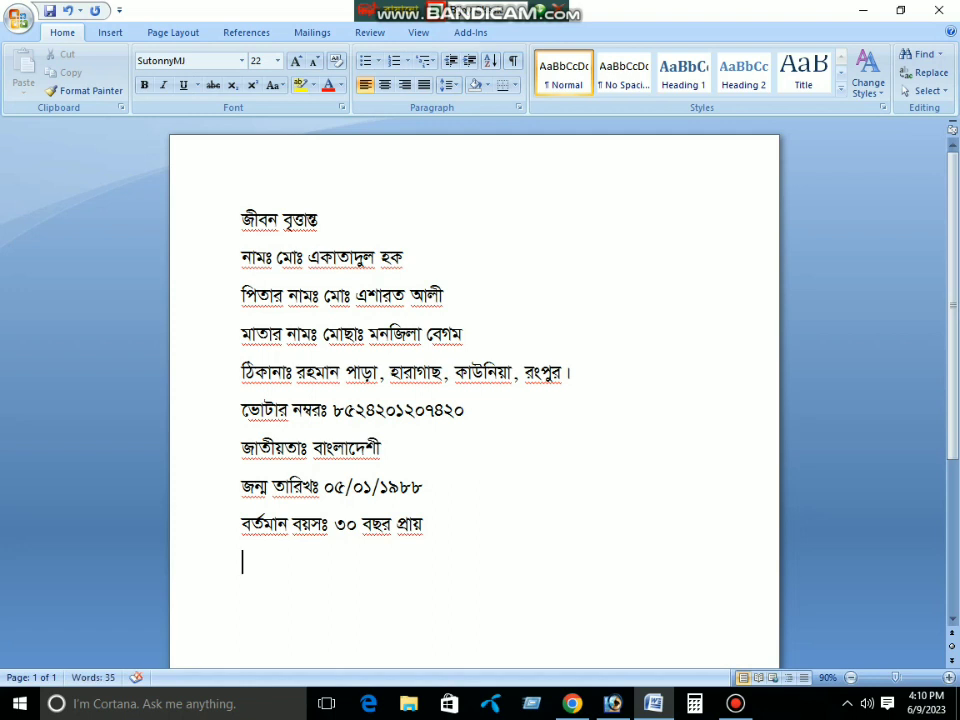
{"action": "type", "text": "পেশাঃ বেকার"}
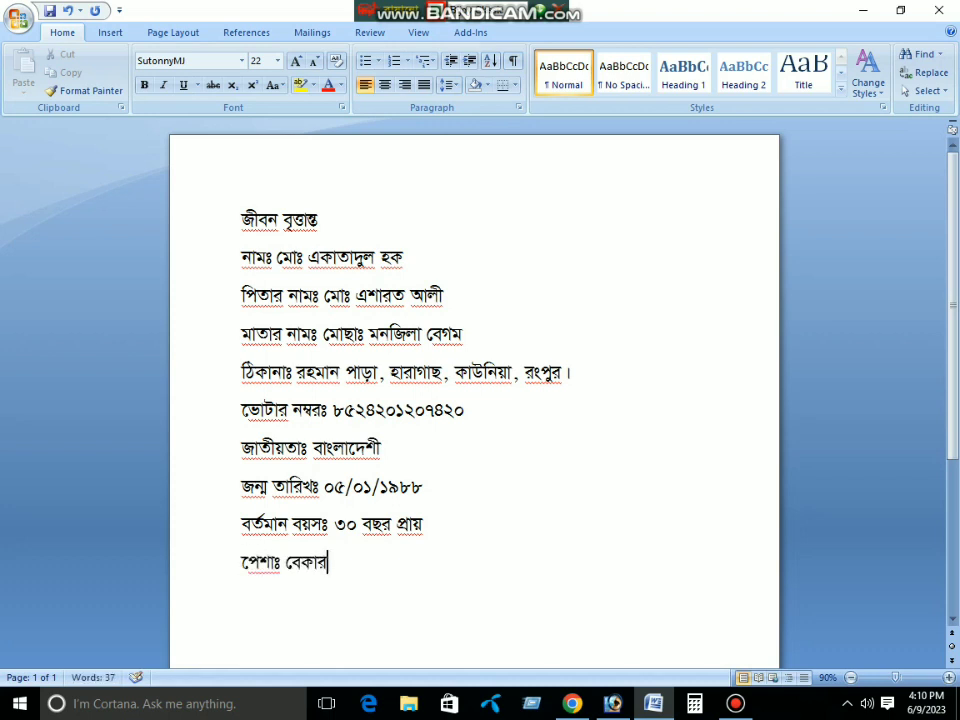
{"action": "key", "text": "Return"}
{"action": "type", "text": "শিক ।সা"}
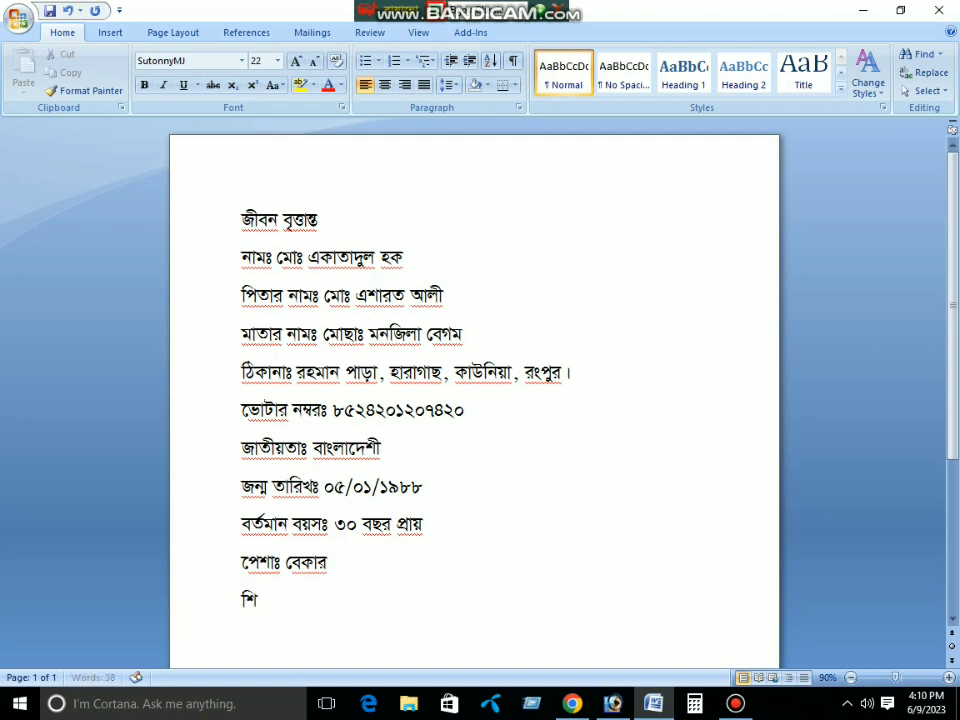
{"action": "key", "text": "BackSpace"}
{"action": "key", "text": "BackSpace"}
{"action": "key", "text": "BackSpace"}
{"action": "key", "text": "BackSpace"}
{"action": "key", "text": "BackSpace"}
{"action": "type", "text": "ক্ষাগত যোগ"}
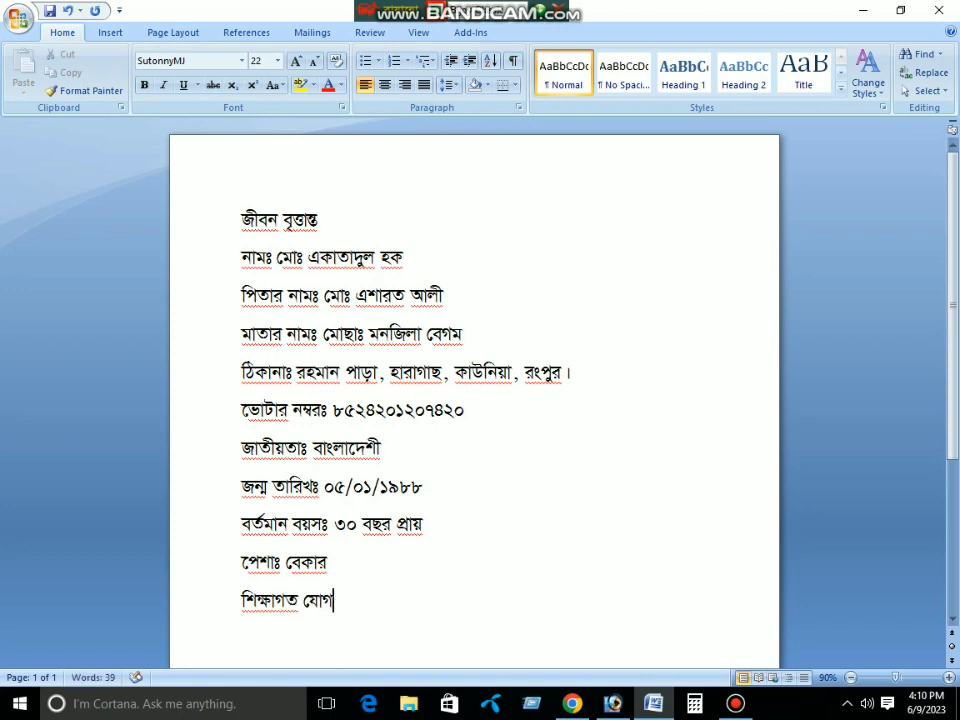
{"action": "type", "text": "্যতাঃ বি"}
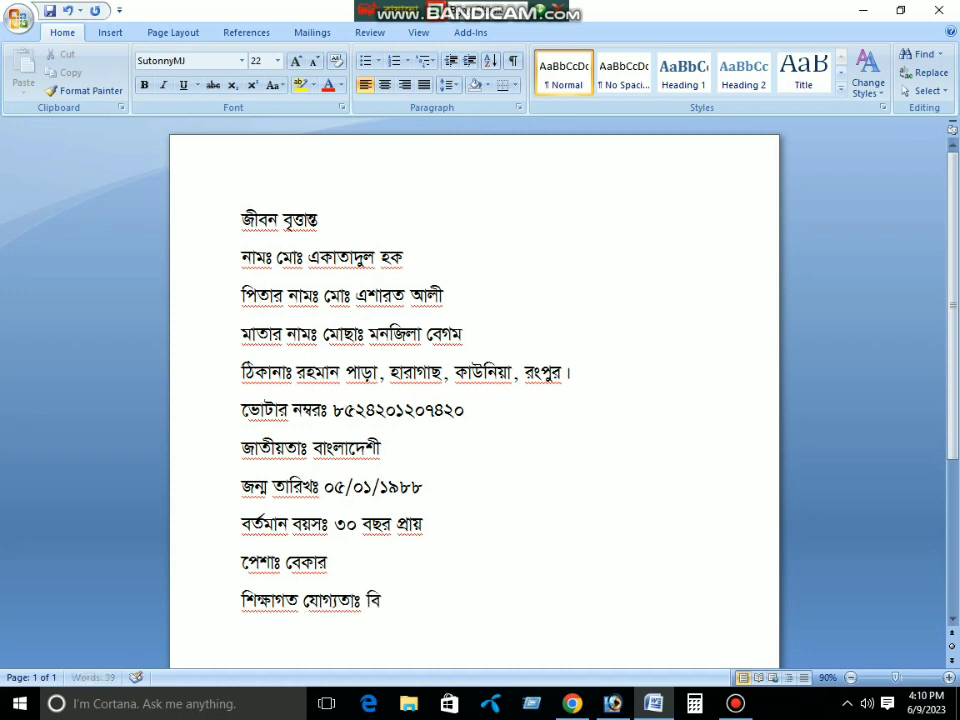
{"action": "type", "text": "এ পাস"}
{"action": "key", "text": "Return"}
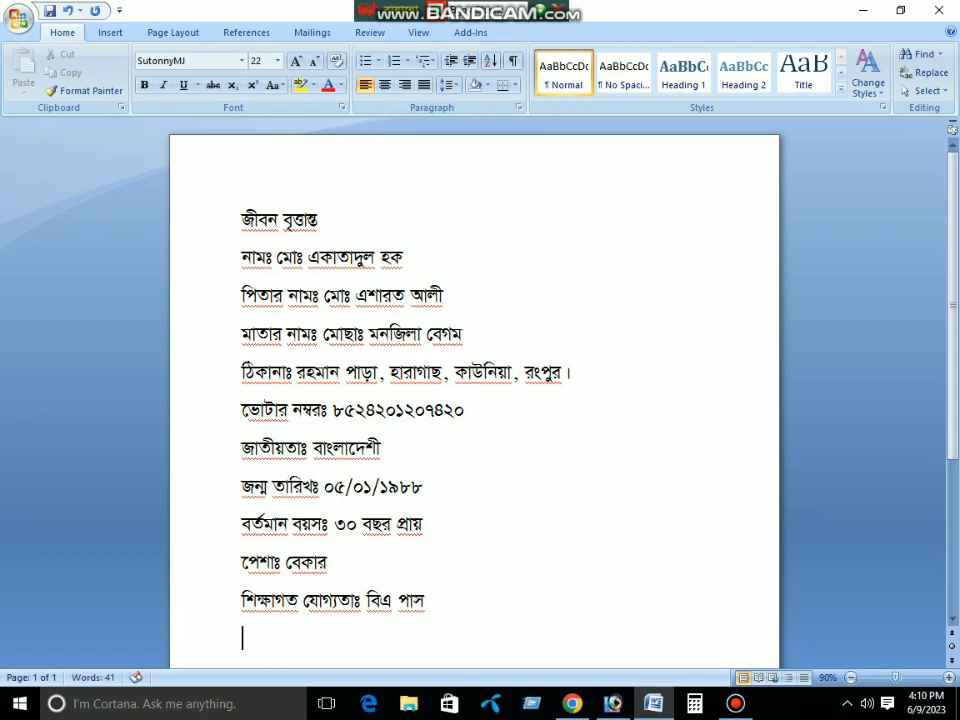
{"action": "scroll", "coordinate": [290, 238], "scroll_direction": "down", "scroll_amount": 2}
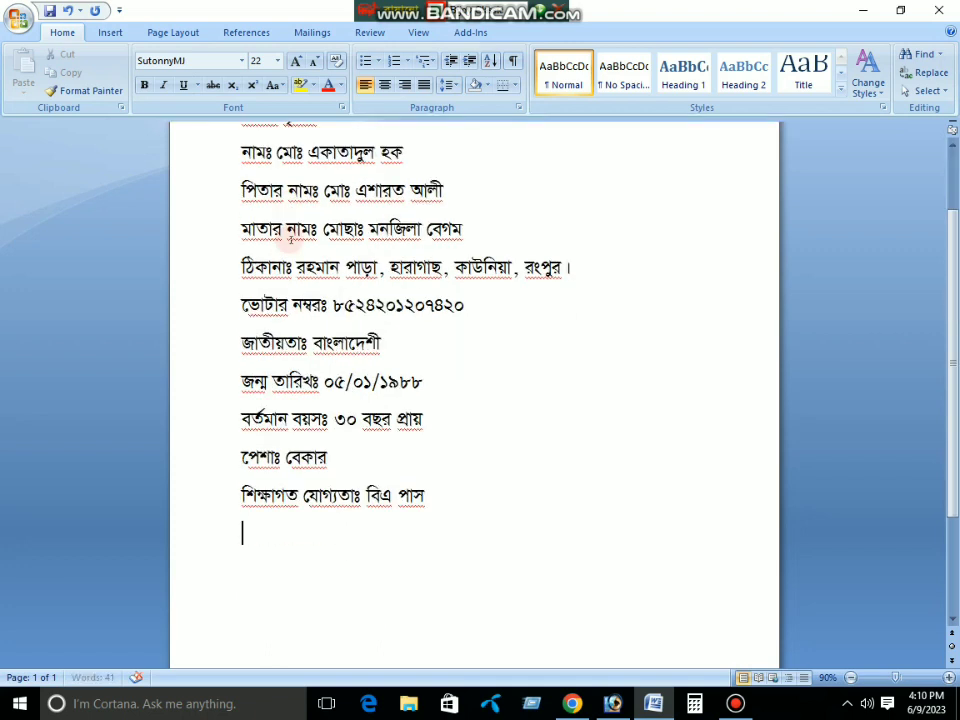
{"action": "type", "text": "তারিখ"}
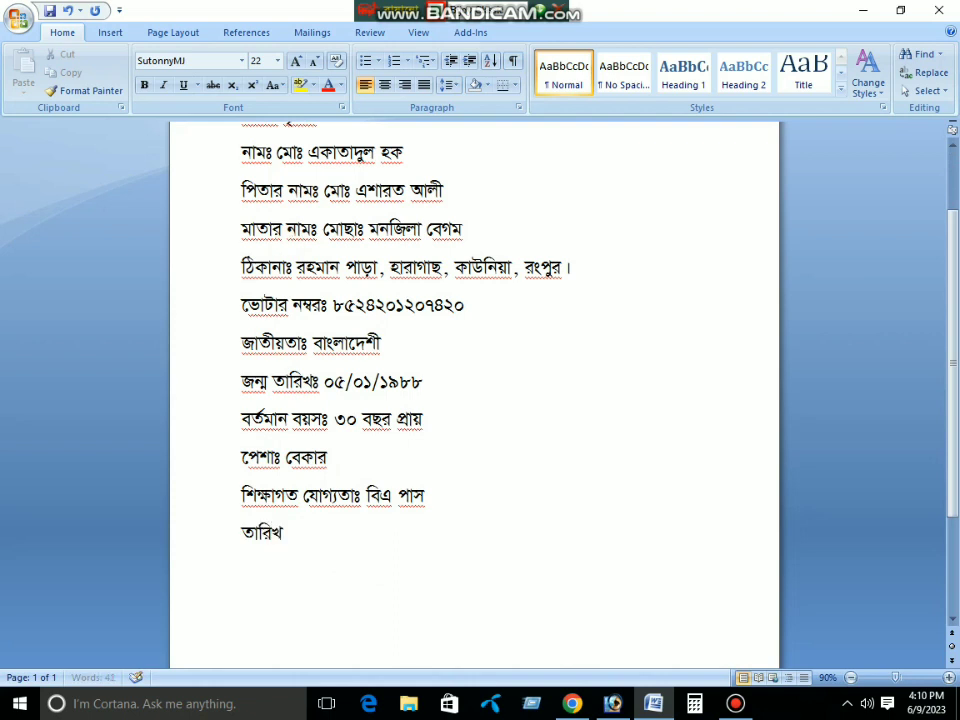
{"action": "type", "text": " নিবেদক"}
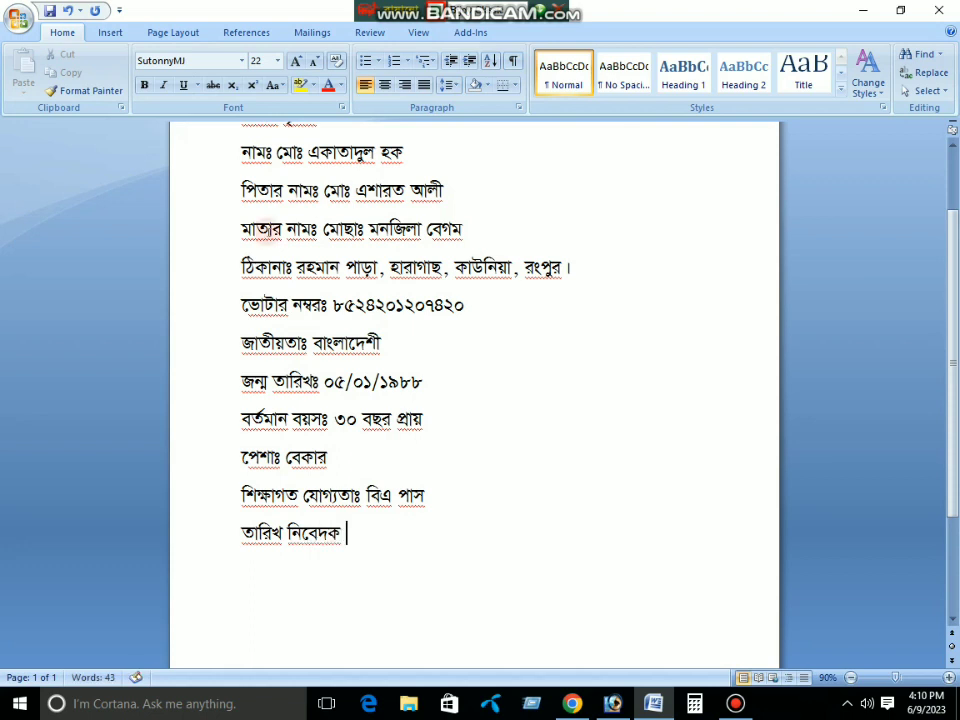
Centre the জীবন বৃত্তান্ত title and select the detail lines below it
{"action": "scroll", "coordinate": [268, 240], "scroll_direction": "up", "scroll_amount": 3}
{"action": "left_click", "coordinate": [241, 218]}
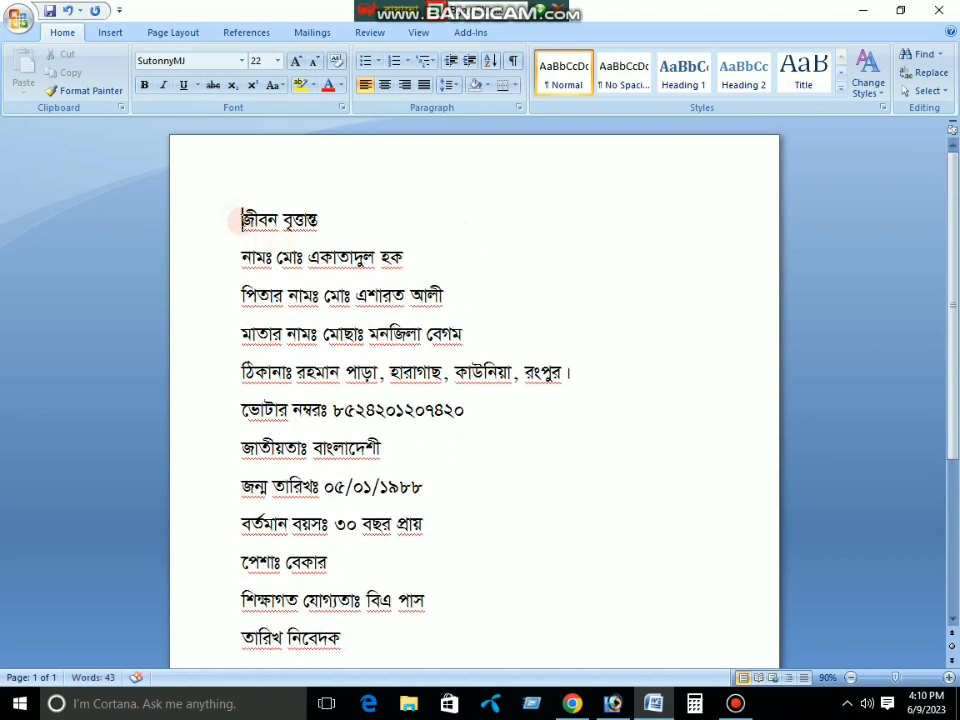
{"action": "left_click", "coordinate": [384, 85]}
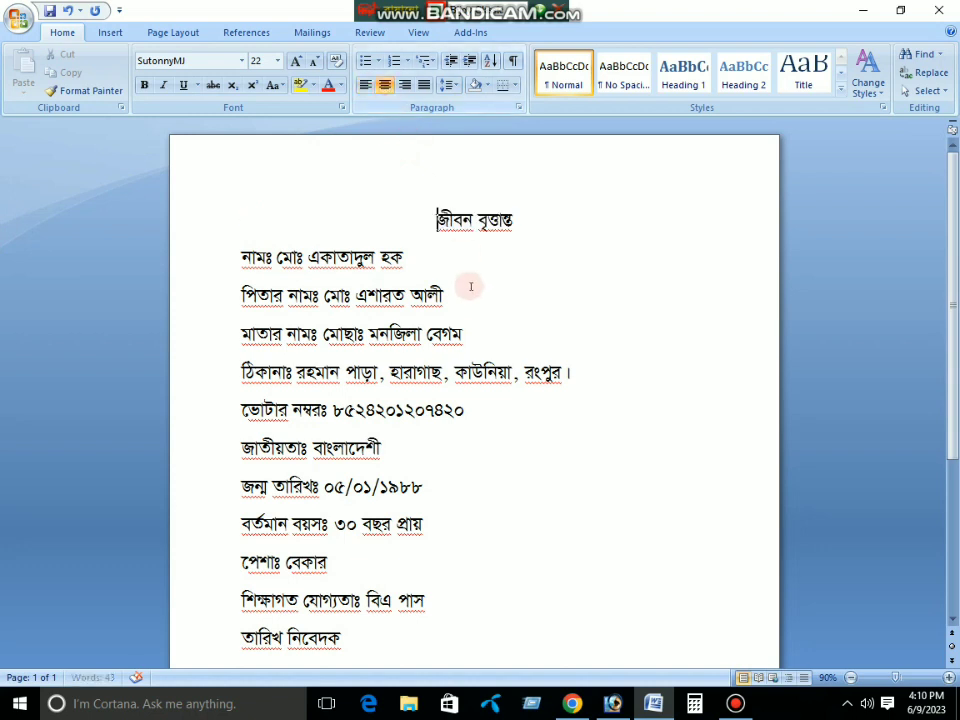
{"action": "scroll", "coordinate": [459, 253], "scroll_direction": "down", "scroll_amount": 1}
{"action": "left_click_drag", "start_coordinate": [241, 222], "coordinate": [478, 378]}
Set the selected detail lines to 1.5 line spacing after trying 2.0
{"action": "left_click", "coordinate": [521, 611], "text": "shift"}
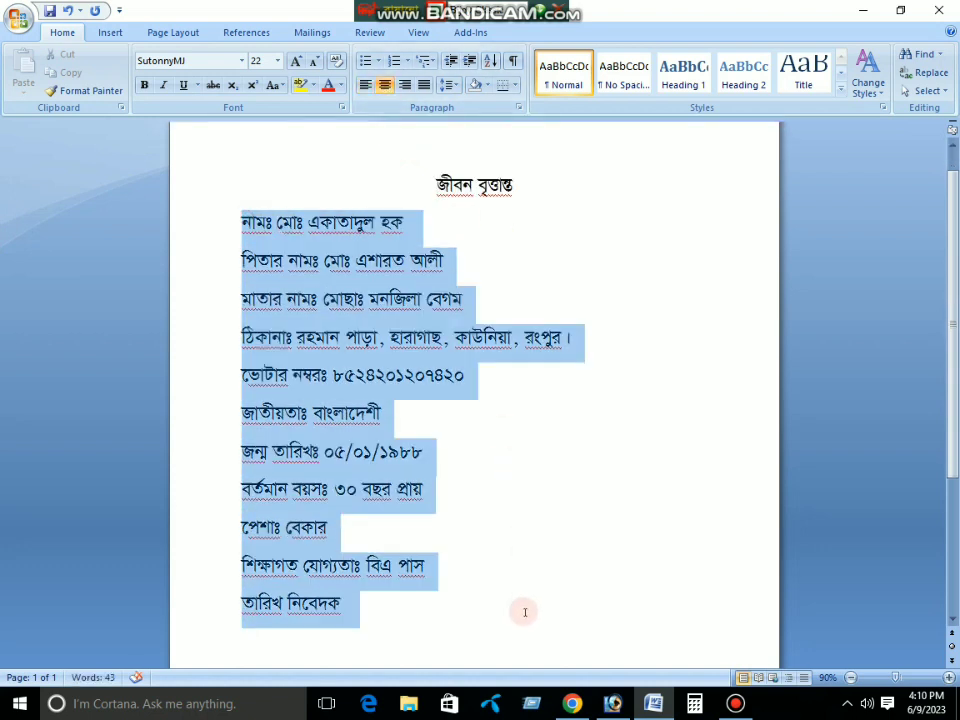
{"action": "left_click", "coordinate": [458, 86]}
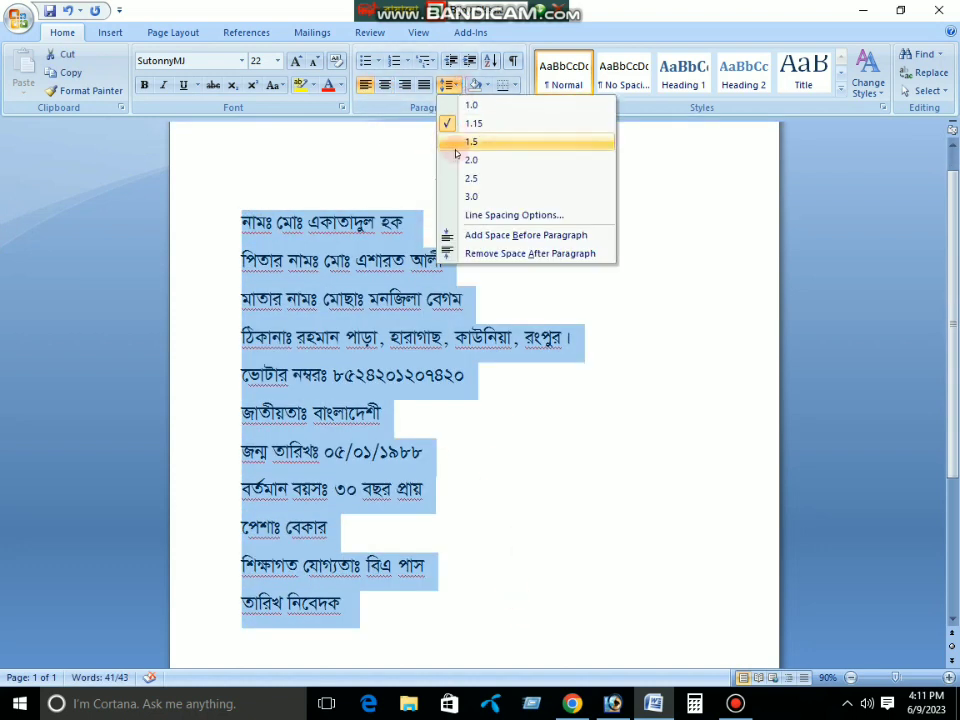
{"action": "left_click", "coordinate": [472, 160]}
{"action": "scroll", "coordinate": [548, 450], "scroll_direction": "down", "scroll_amount": 6}
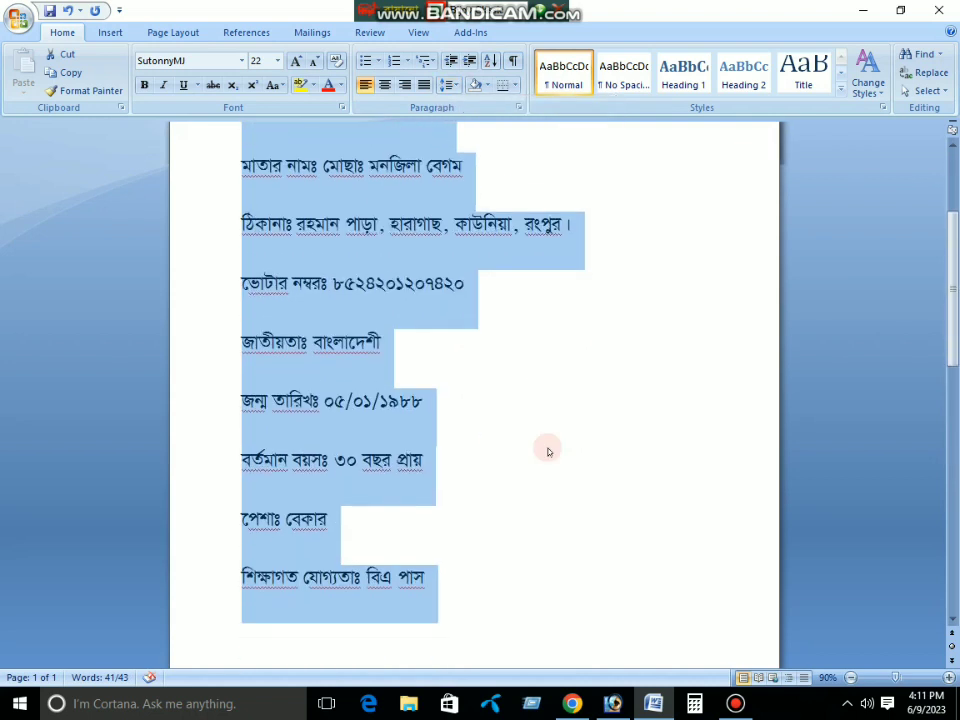
{"action": "scroll", "coordinate": [548, 452], "scroll_direction": "up", "scroll_amount": 7}
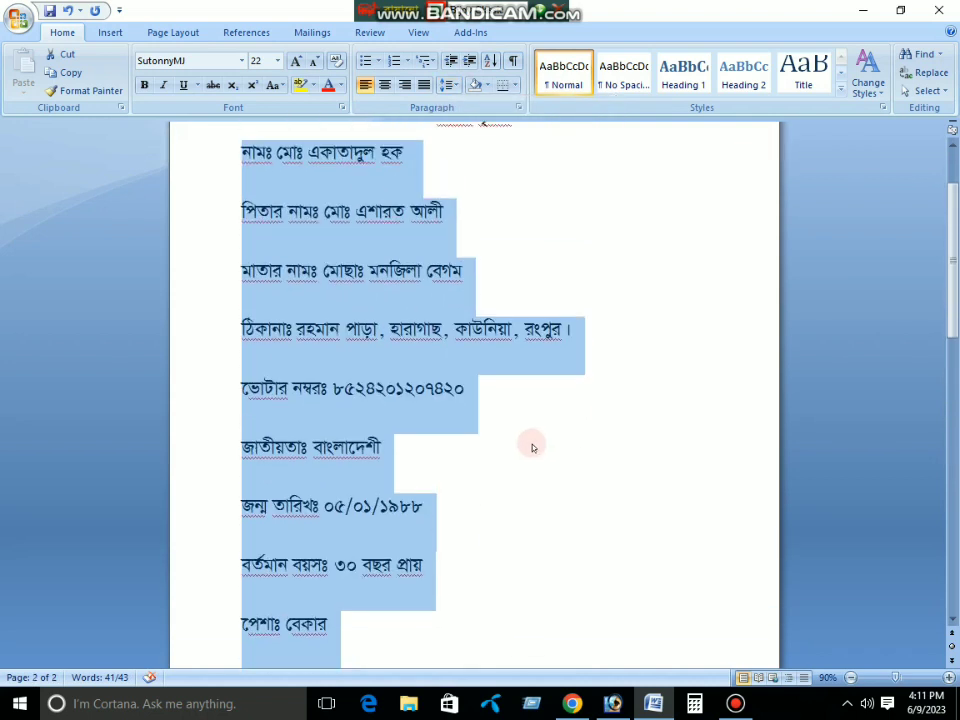
{"action": "left_click", "coordinate": [452, 85]}
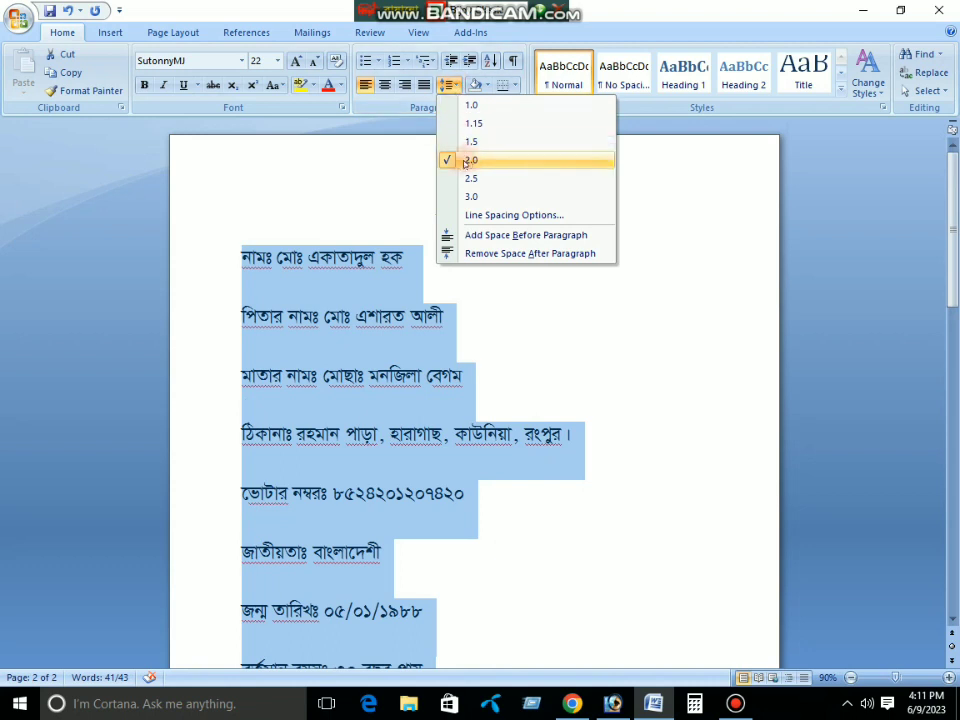
{"action": "left_click", "coordinate": [472, 139]}
{"action": "scroll", "coordinate": [464, 362], "scroll_direction": "down", "scroll_amount": 5}
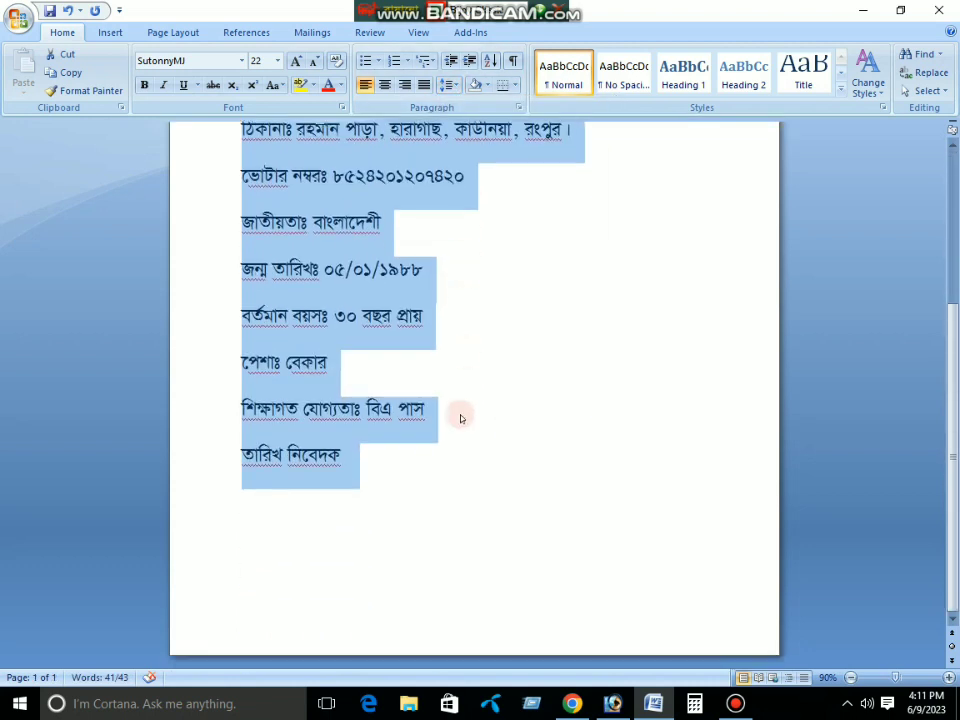
{"action": "left_click", "coordinate": [456, 407]}
{"action": "left_click", "coordinate": [249, 428]}
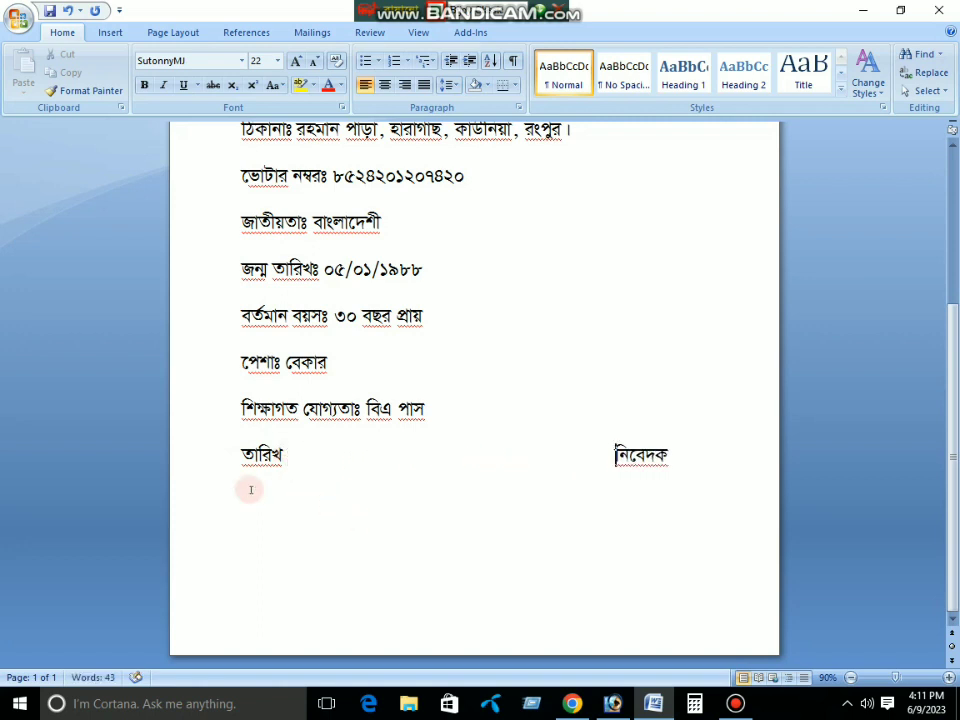
Insert a blank line above the closing তারিখ নিবেদক line
{"action": "left_click", "coordinate": [243, 455]}
{"action": "key", "text": "Return"}
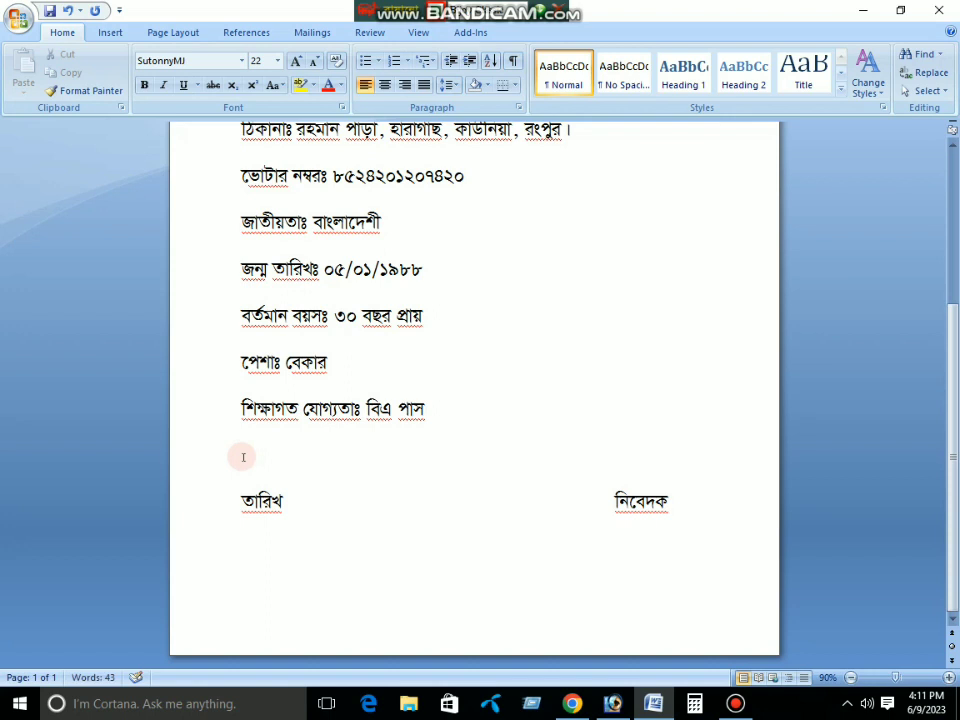
{"action": "scroll", "coordinate": [445, 489], "scroll_direction": "up", "scroll_amount": 2}
{"action": "scroll", "coordinate": [422, 439], "scroll_direction": "up", "scroll_amount": 3}
{"action": "scroll", "coordinate": [428, 435], "scroll_direction": "down", "scroll_amount": 1}
{"action": "scroll", "coordinate": [425, 440], "scroll_direction": "up", "scroll_amount": 2}
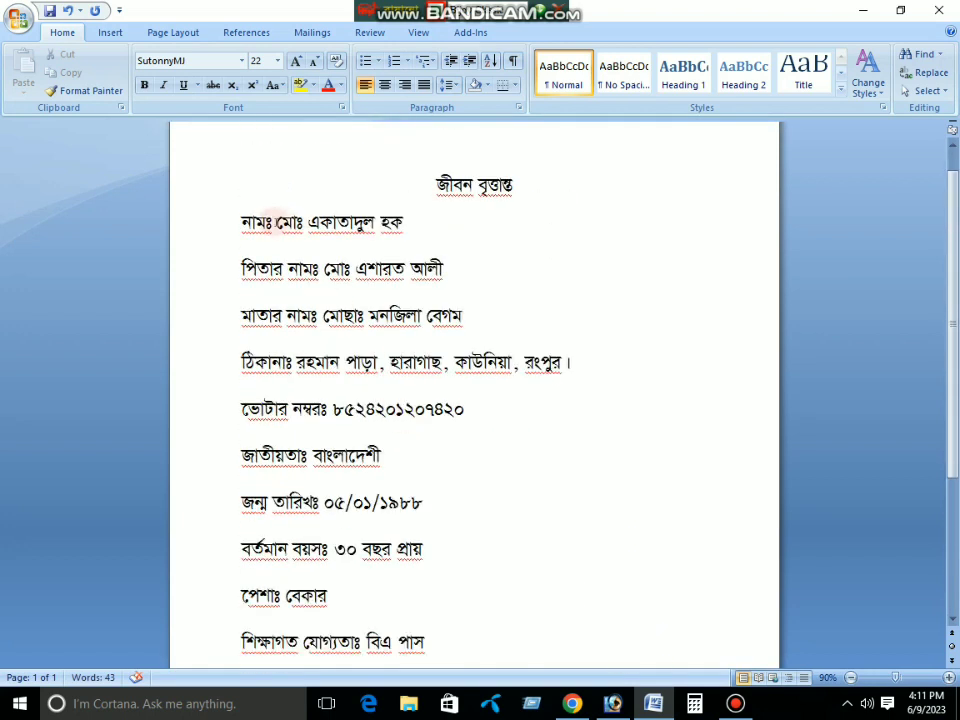
Line up the colons and values from the name line down to the birth-date line
{"action": "left_click", "coordinate": [267, 222]}
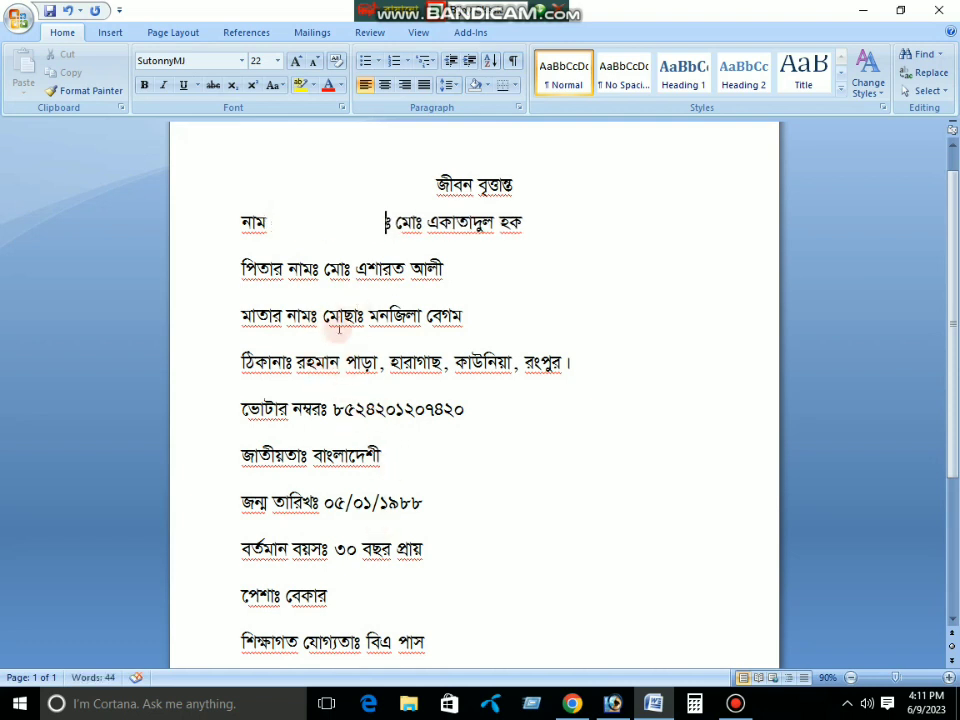
{"action": "left_click", "coordinate": [313, 268]}
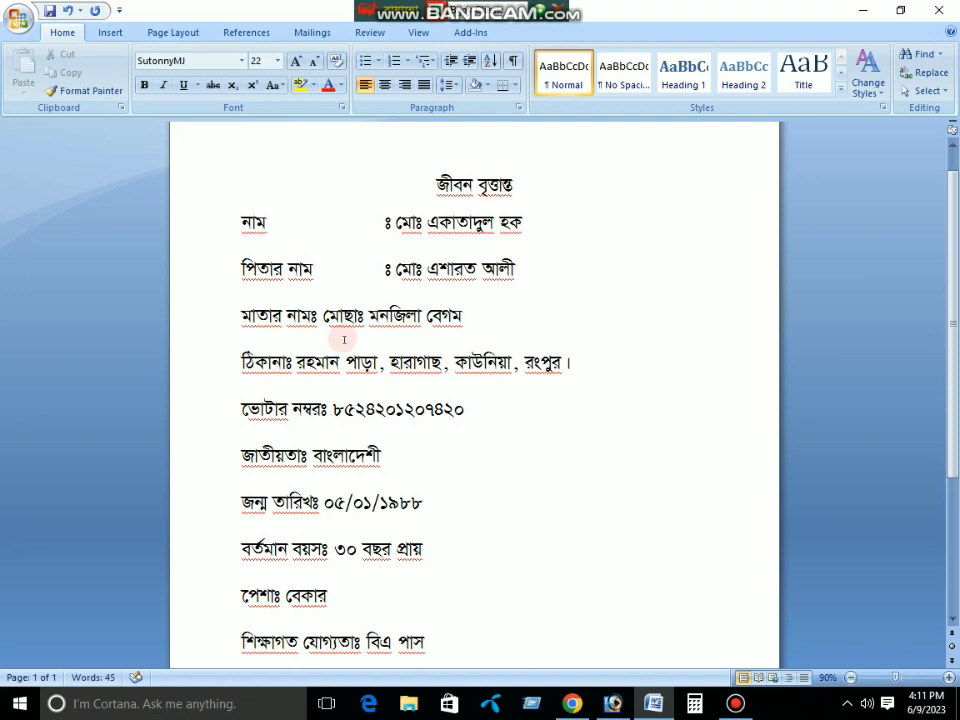
{"action": "left_click", "coordinate": [313, 315]}
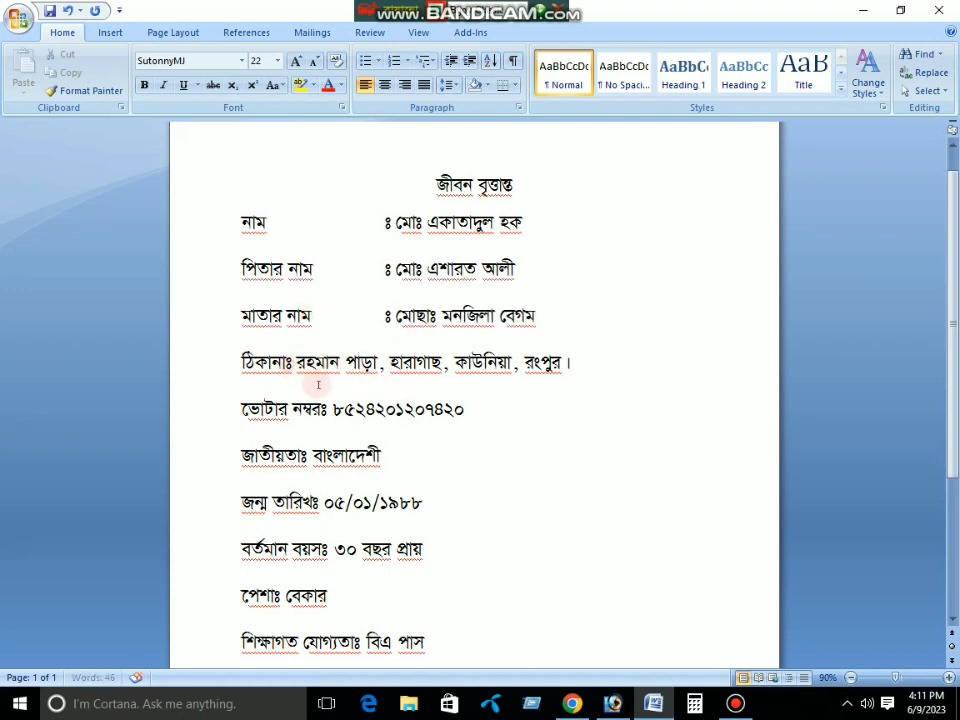
{"action": "left_click", "coordinate": [290, 362]}
{"action": "left_click", "coordinate": [326, 409]}
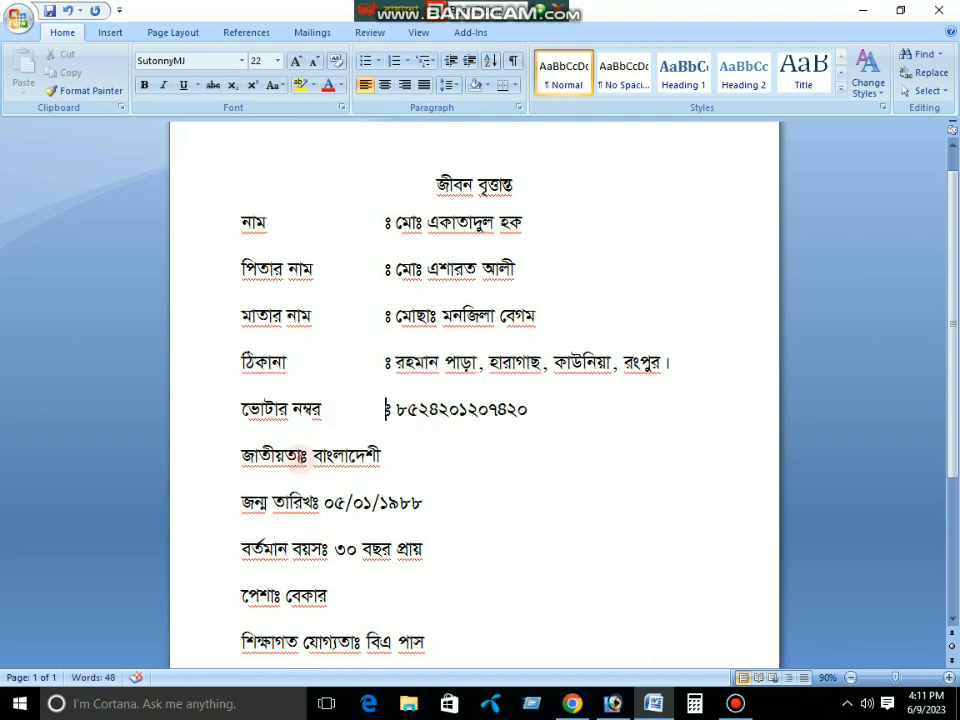
{"action": "left_click", "coordinate": [303, 455]}
{"action": "left_click", "coordinate": [316, 502]}
Align the current-age and occupation colons with the column above
{"action": "scroll", "coordinate": [364, 550], "scroll_direction": "down", "scroll_amount": 3}
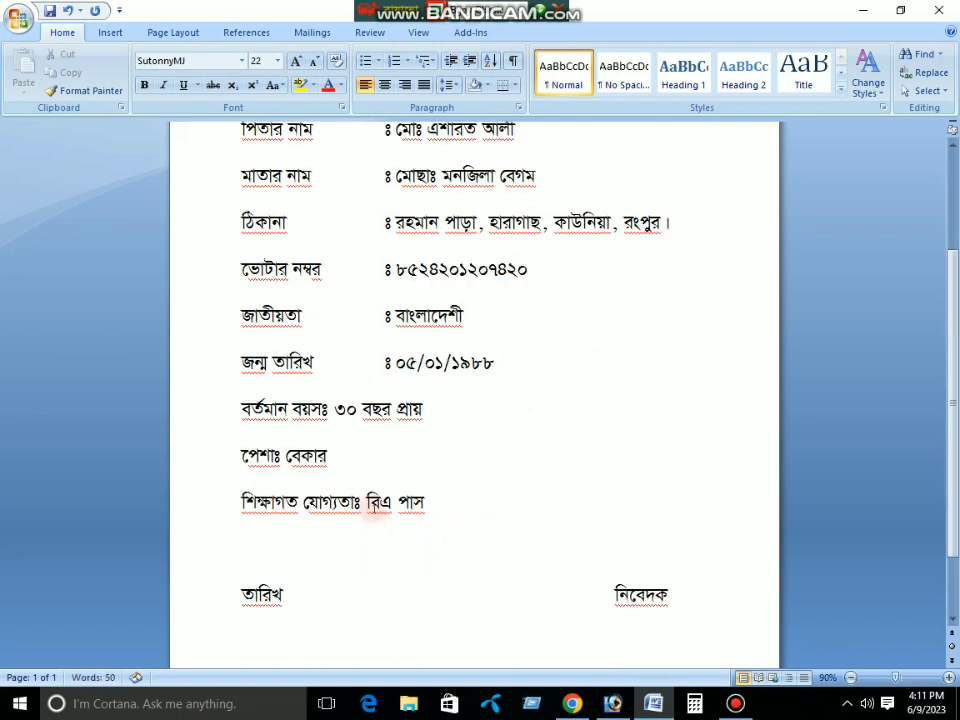
{"action": "left_click", "coordinate": [326, 409]}
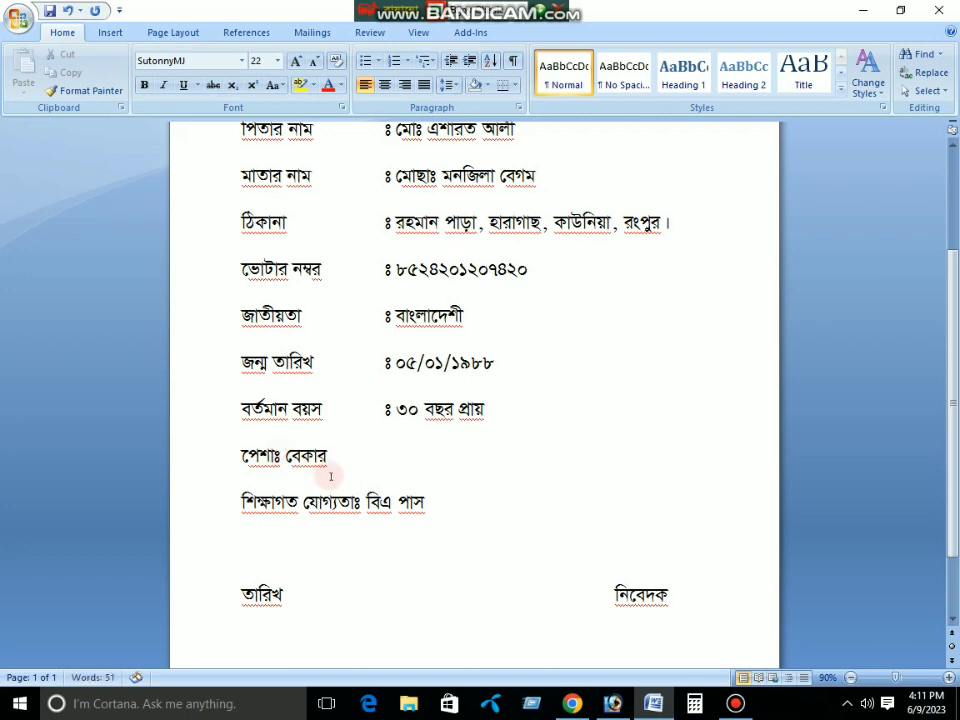
{"action": "left_click", "coordinate": [276, 457]}
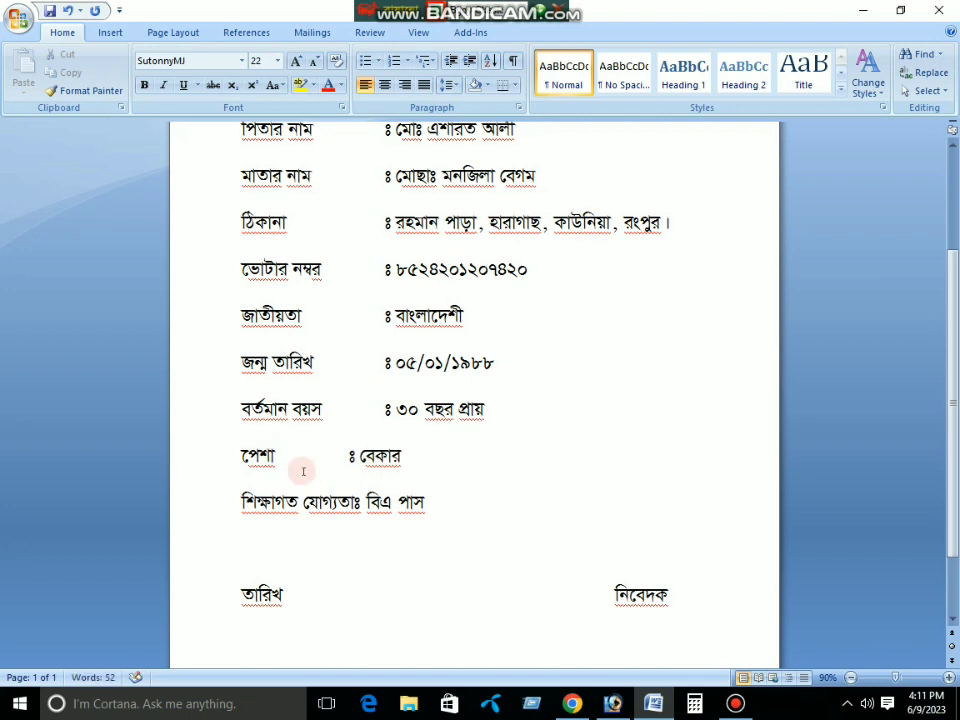
{"action": "scroll", "coordinate": [428, 489], "scroll_direction": "up", "scroll_amount": 3}
{"action": "scroll", "coordinate": [435, 489], "scroll_direction": "down", "scroll_amount": 3}
{"action": "scroll", "coordinate": [433, 480], "scroll_direction": "up", "scroll_amount": 3}
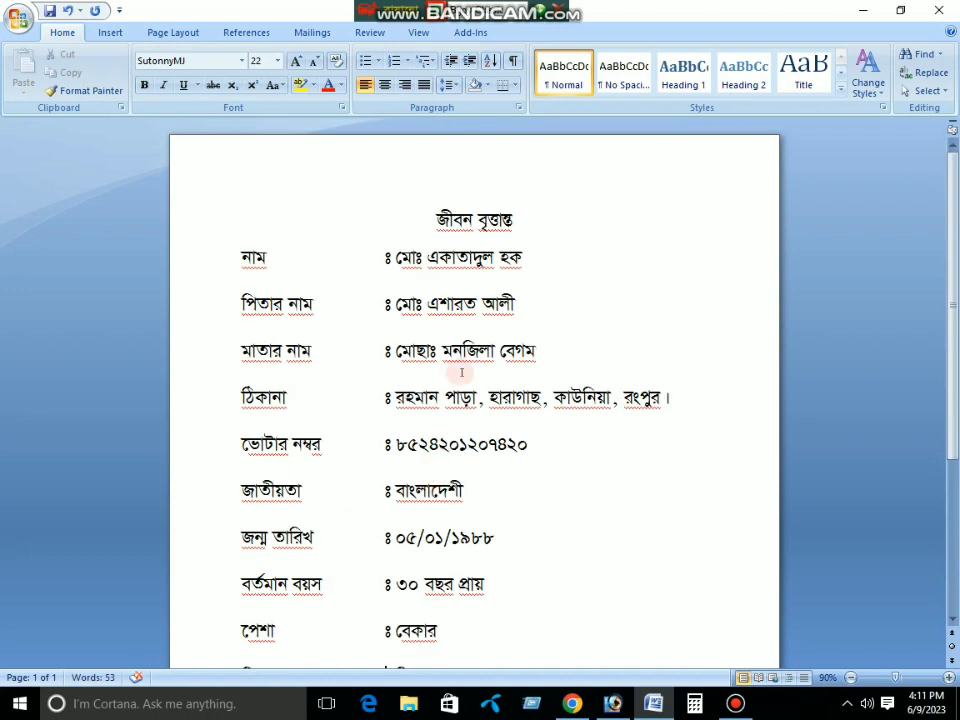
{"action": "scroll", "coordinate": [480, 470], "scroll_direction": "down", "scroll_amount": 4}
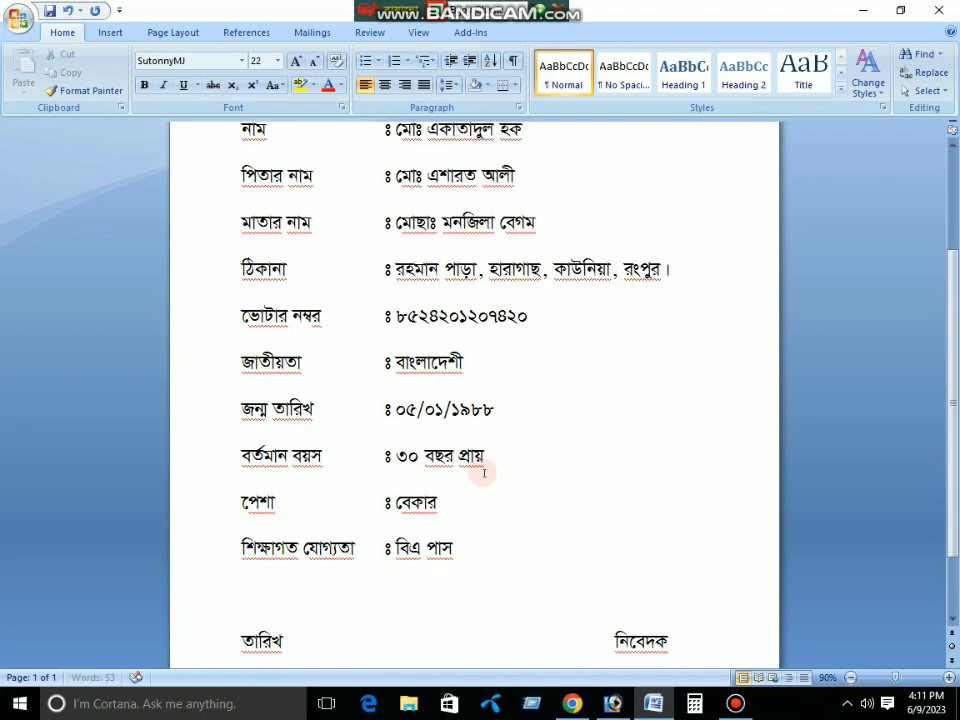
Draw a rectangle at the page's top right beside the title and convert it to a text box
{"action": "scroll", "coordinate": [465, 486], "scroll_direction": "up", "scroll_amount": 4}
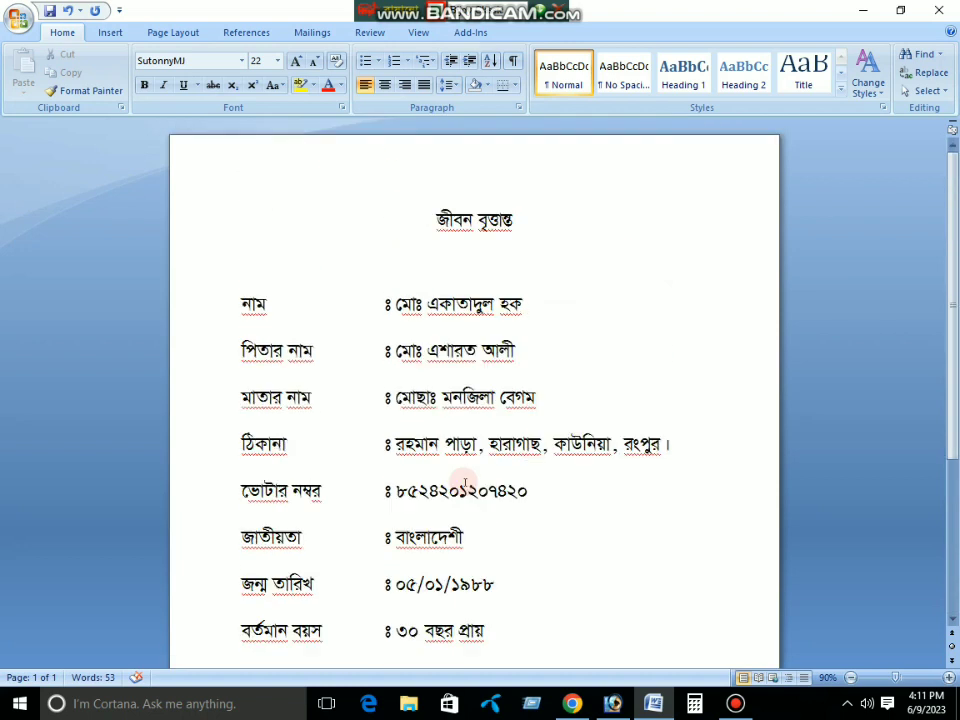
{"action": "left_click", "coordinate": [108, 32]}
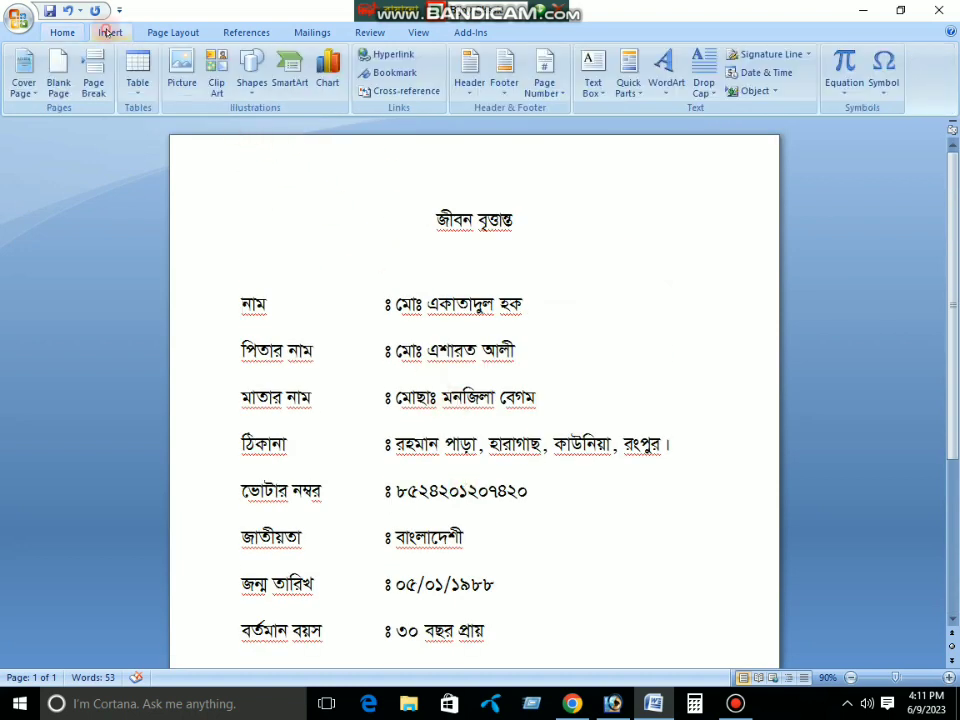
{"action": "left_click", "coordinate": [254, 72]}
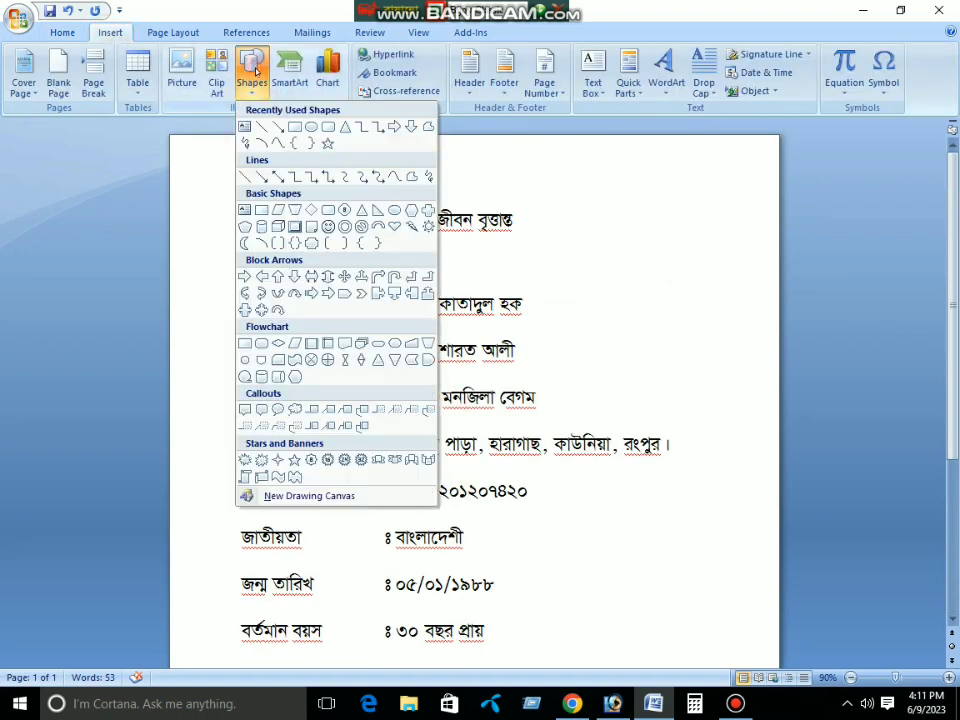
{"action": "left_click", "coordinate": [292, 127]}
{"action": "mouse_move", "coordinate": [622, 188]}
{"action": "left_mouse_down"}
{"action": "mouse_move", "coordinate": [736, 339]}
{"action": "mouse_move", "coordinate": [754, 326]}
{"action": "mouse_move", "coordinate": [745, 328]}
{"action": "left_mouse_up"}
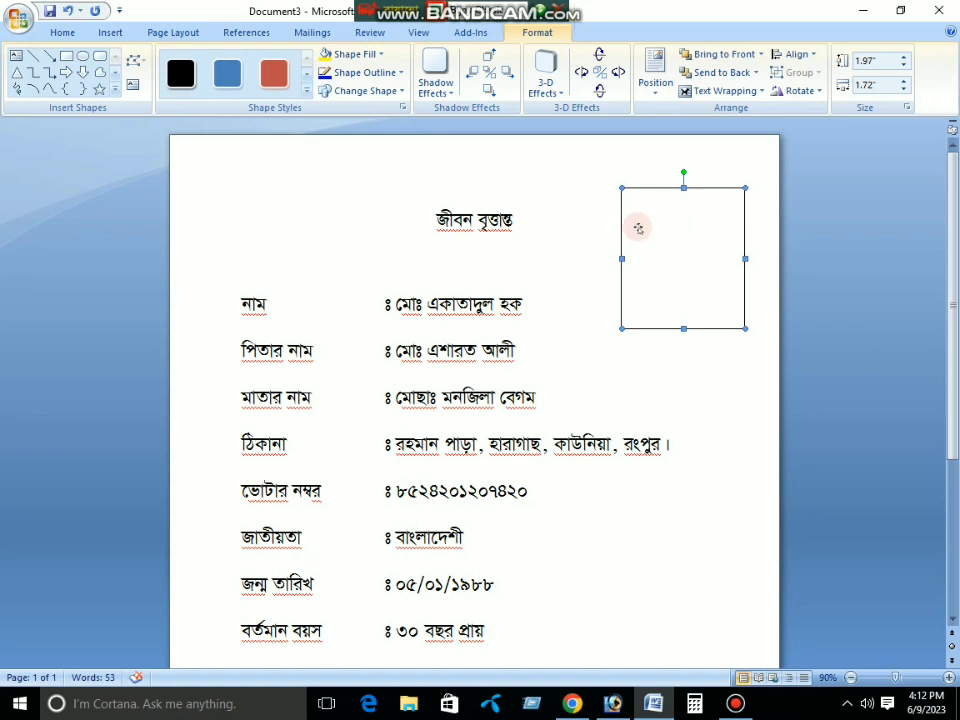
{"action": "left_click", "coordinate": [132, 86]}
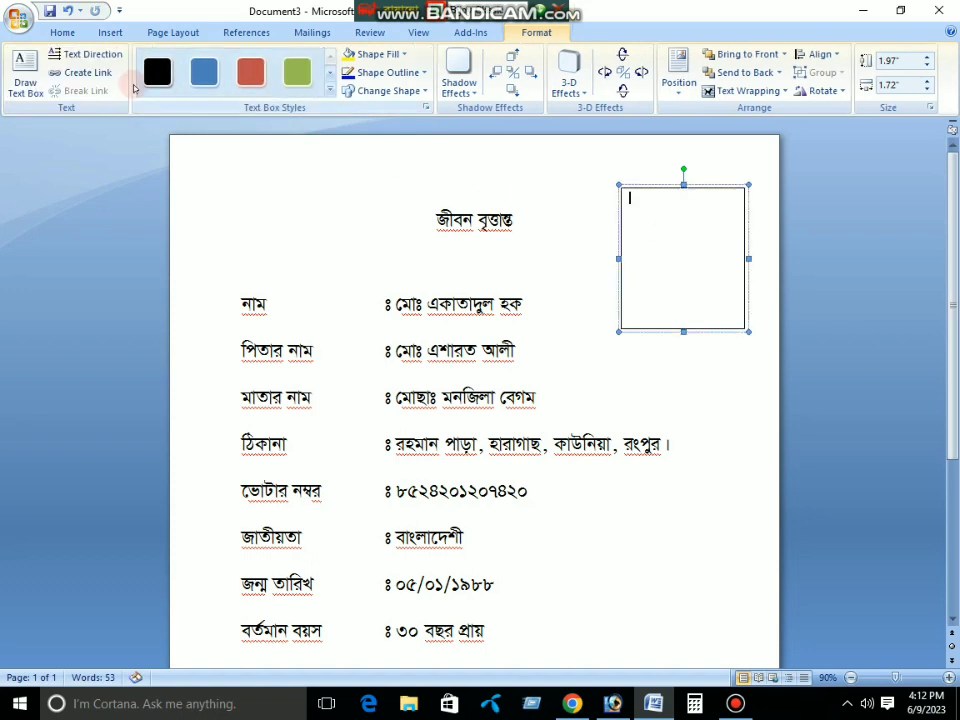
{"action": "left_click", "coordinate": [110, 33]}
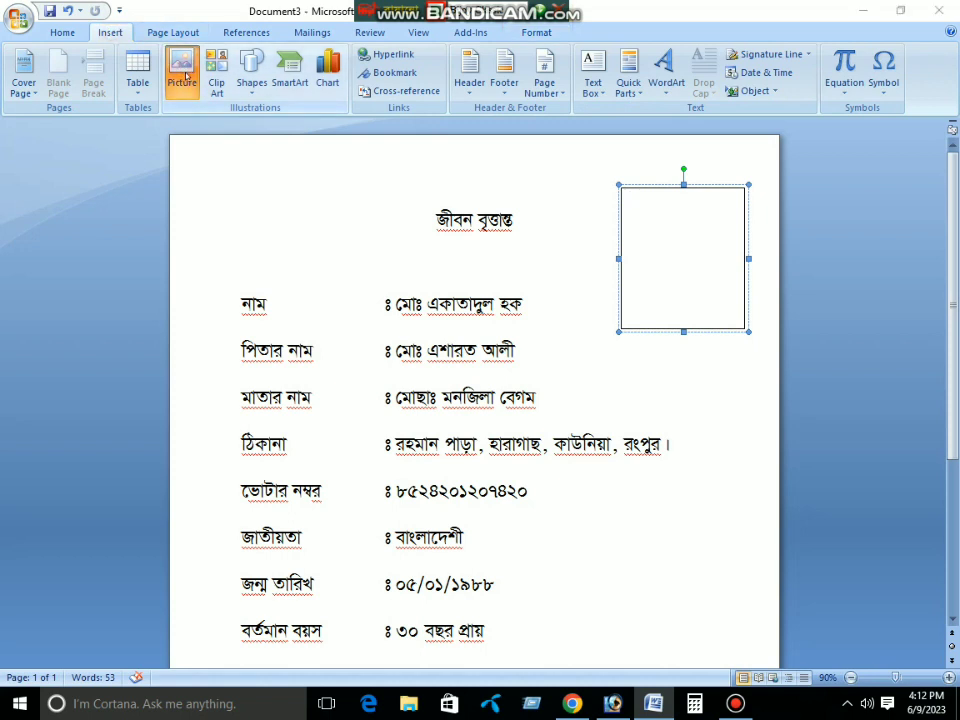
Insert the passport photo from Desktop > New folder (3) into the top-right frame
{"action": "left_click", "coordinate": [182, 80]}
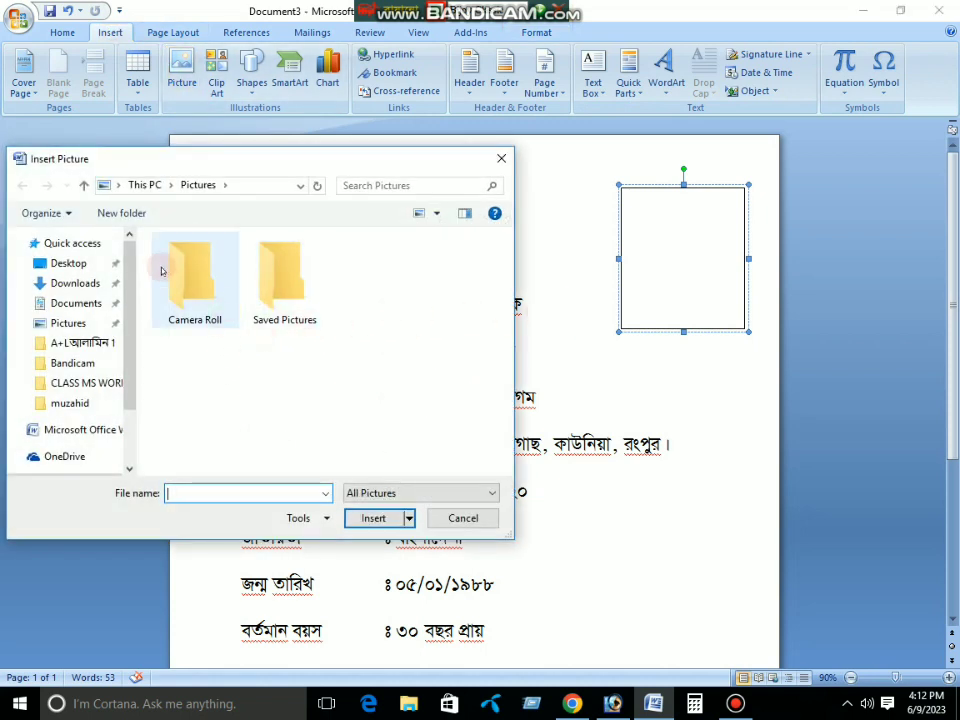
{"action": "left_click", "coordinate": [70, 265]}
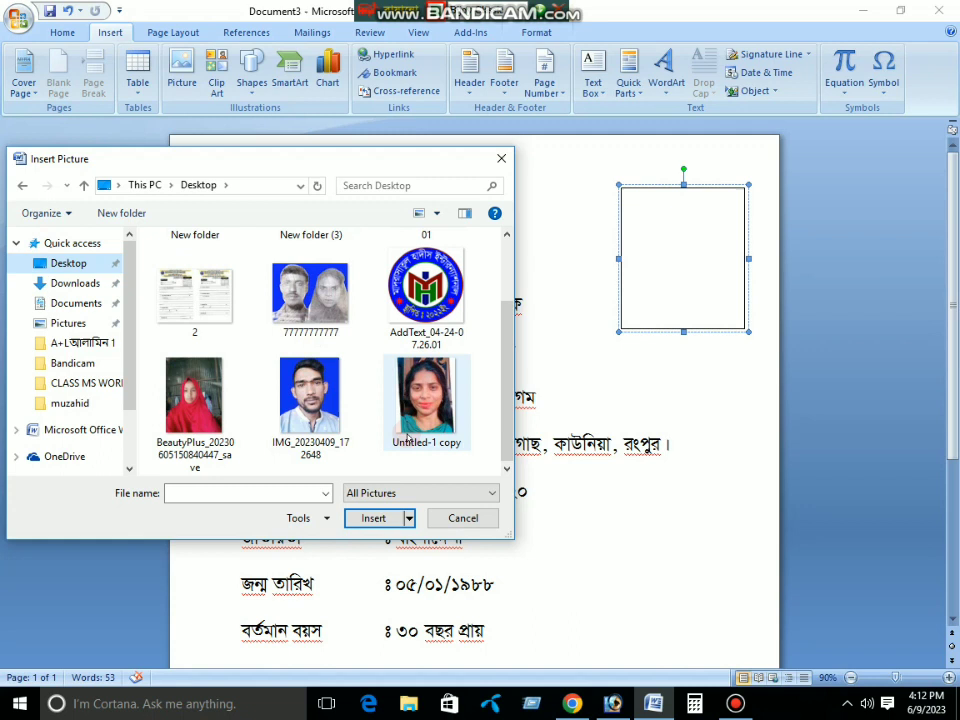
{"action": "scroll", "coordinate": [310, 400], "scroll_direction": "up", "scroll_amount": 2}
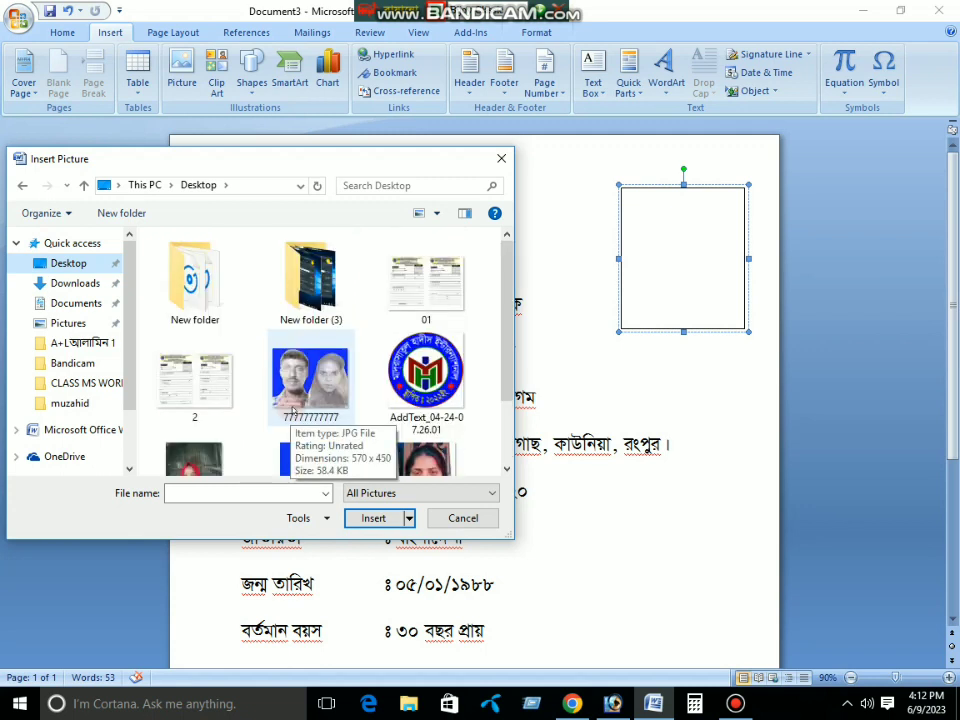
{"action": "double_click", "coordinate": [309, 281]}
{"action": "scroll", "coordinate": [343, 368], "scroll_direction": "down", "scroll_amount": 5}
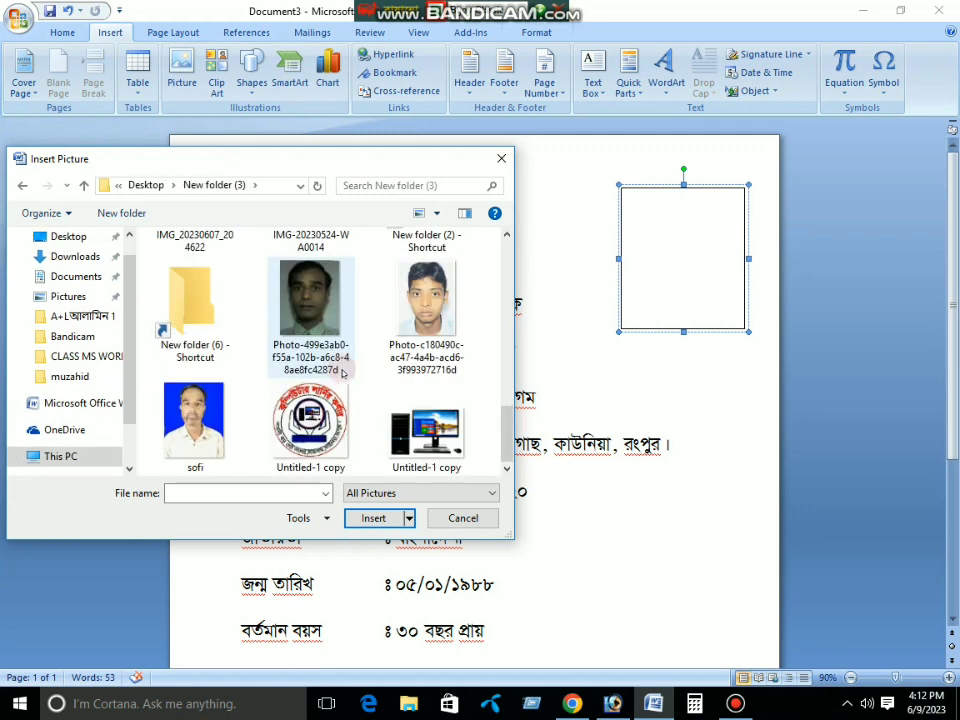
{"action": "left_click", "coordinate": [425, 330]}
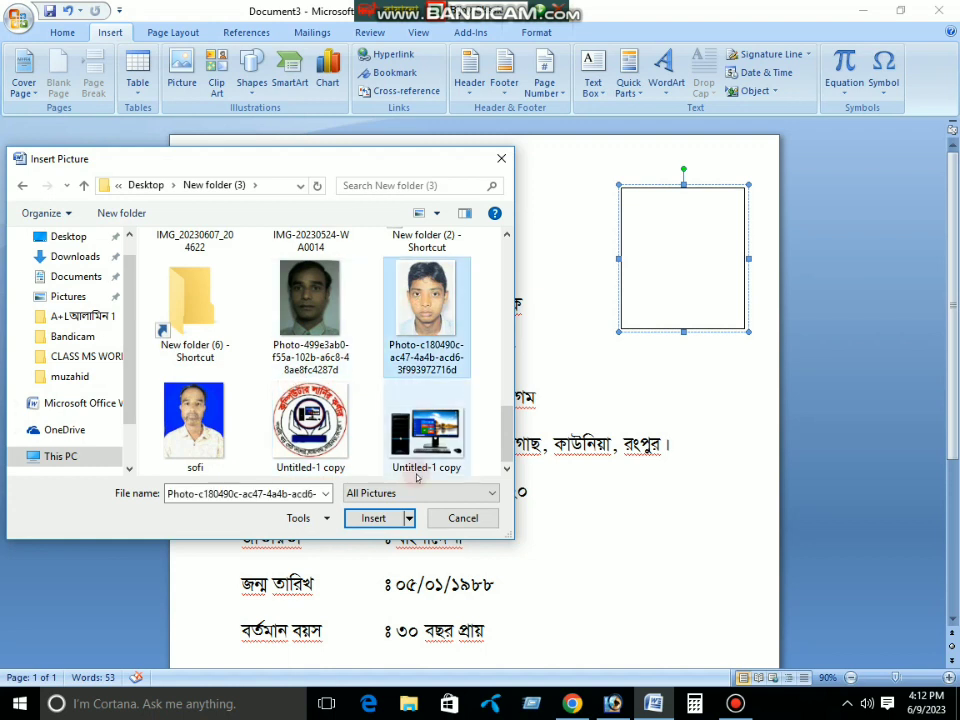
{"action": "left_click", "coordinate": [370, 517]}
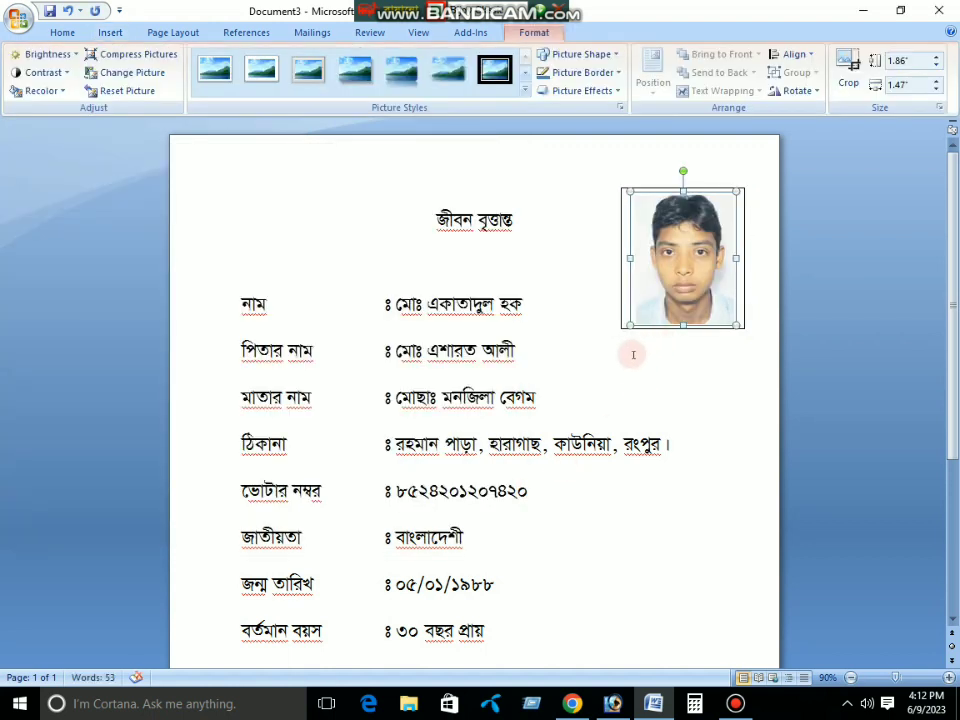
{"action": "left_click", "coordinate": [529, 345]}
{"action": "scroll", "coordinate": [546, 338], "scroll_direction": "down", "scroll_amount": 3}
{"action": "scroll", "coordinate": [546, 338], "scroll_direction": "up", "scroll_amount": 3}
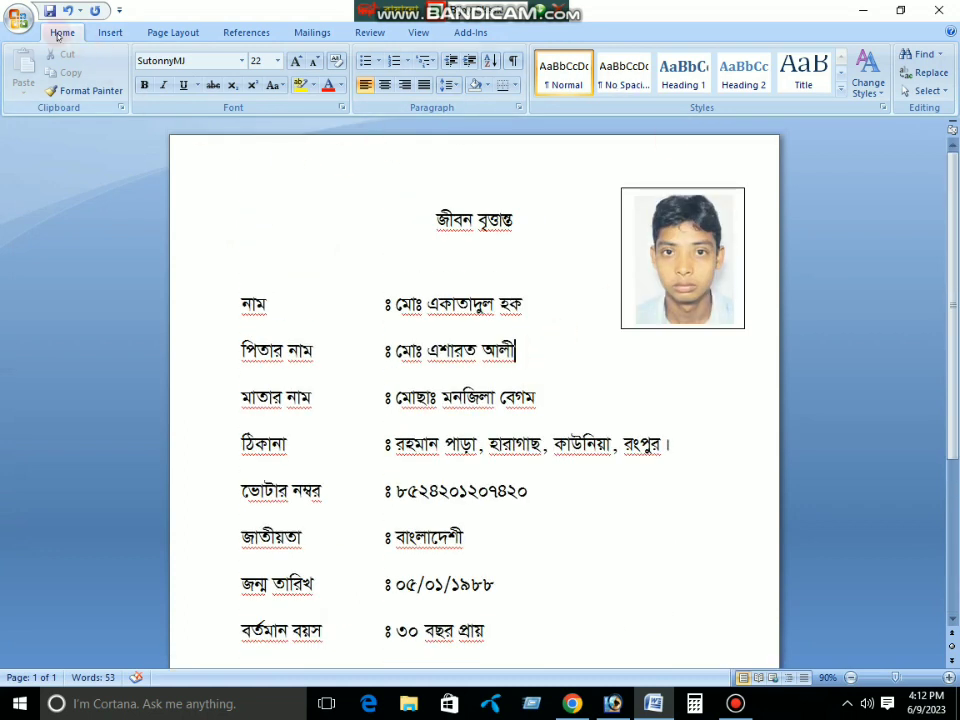
Save the document to the Desktop as Rxeb e with Save As
{"action": "left_click", "coordinate": [18, 18]}
{"action": "left_click", "coordinate": [60, 166]}
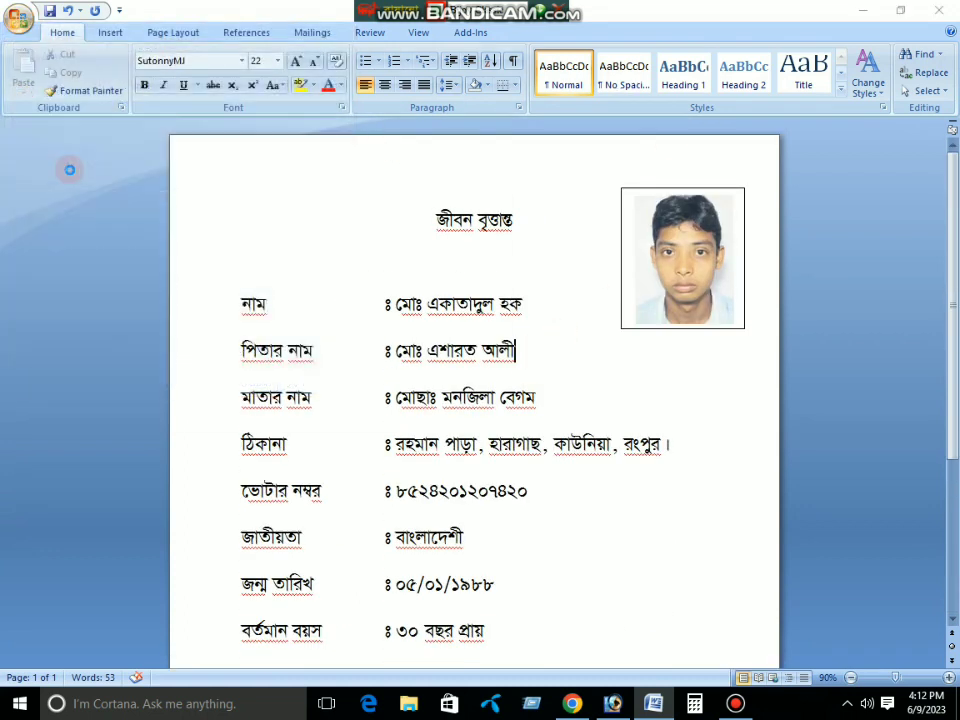
{"action": "left_click", "coordinate": [60, 298]}
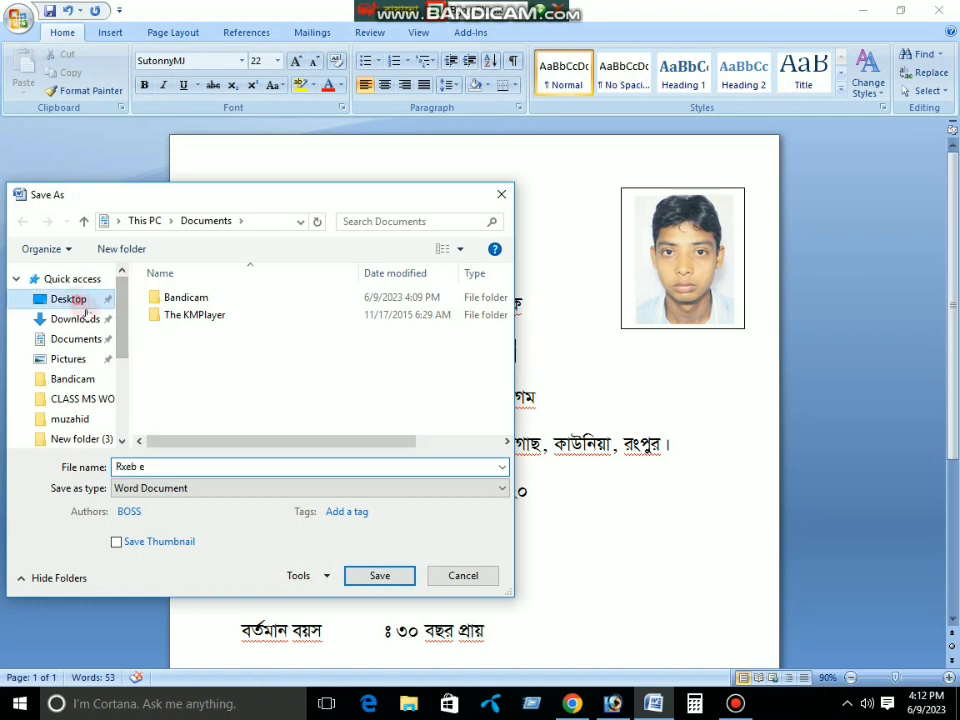
{"action": "left_click", "coordinate": [176, 468]}
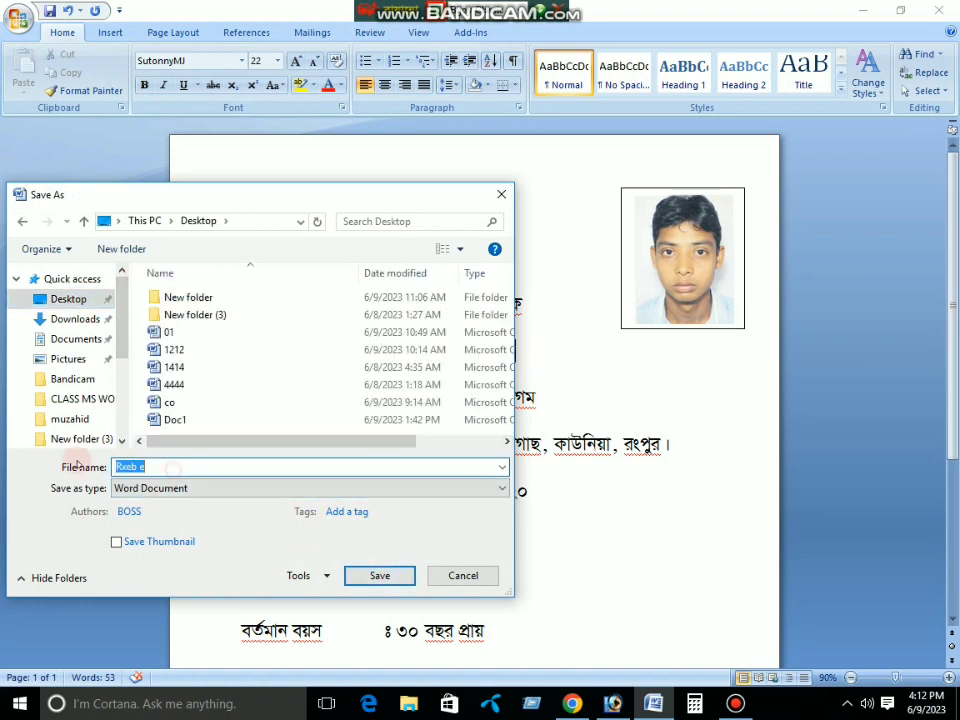
{"action": "left_click", "coordinate": [178, 468]}
{"action": "left_click", "coordinate": [390, 577]}
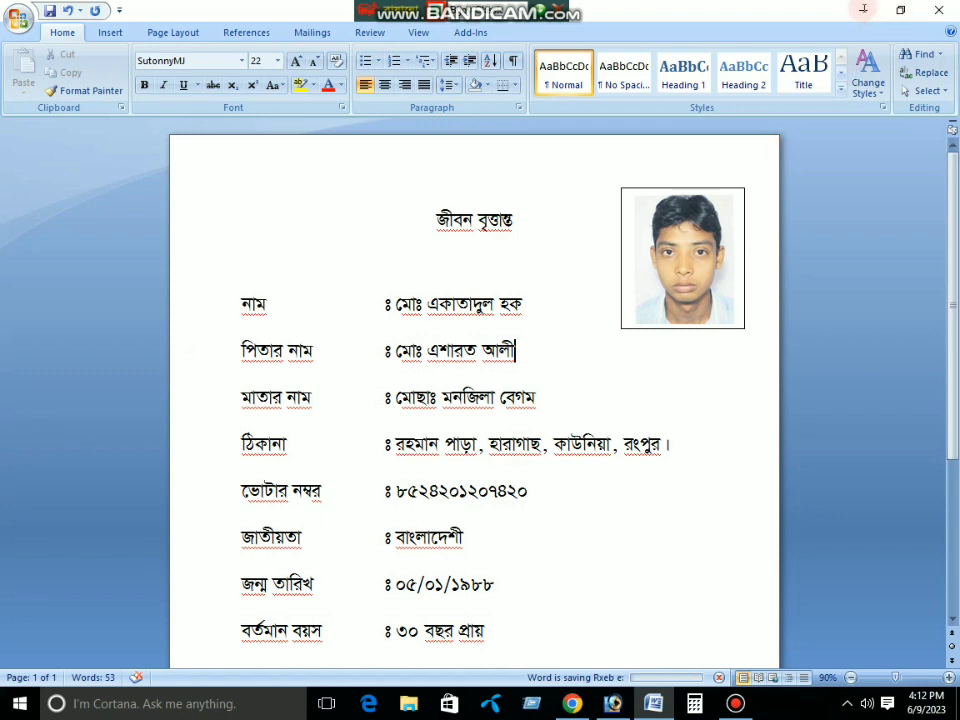
Minimize Word and reopen Rxeb e from the desktop
{"action": "left_click", "coordinate": [862, 12]}
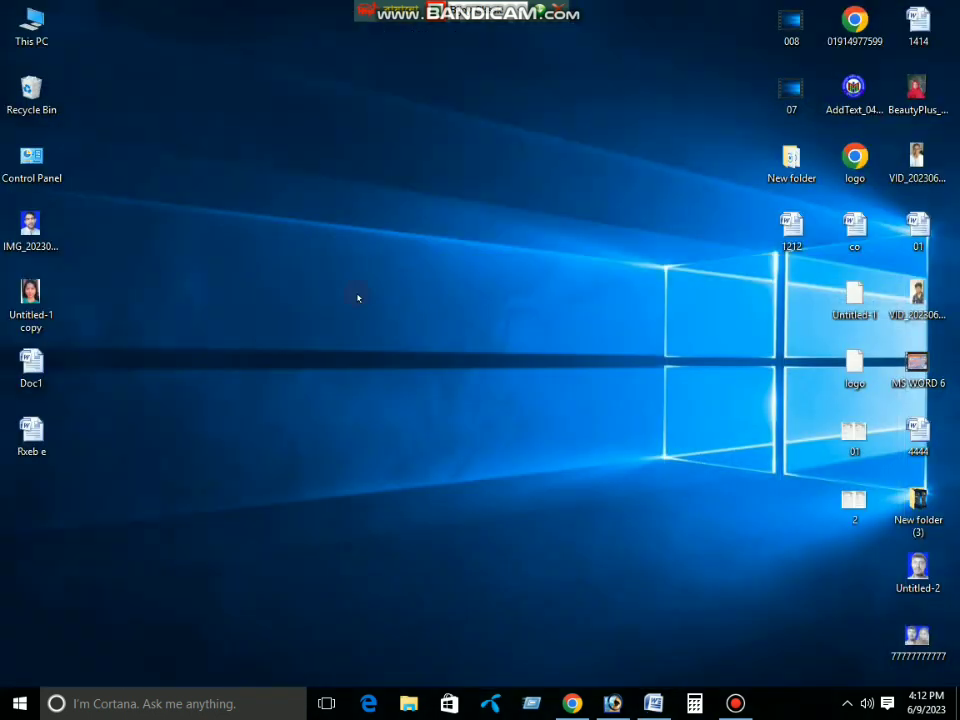
{"action": "double_click", "coordinate": [31, 430]}
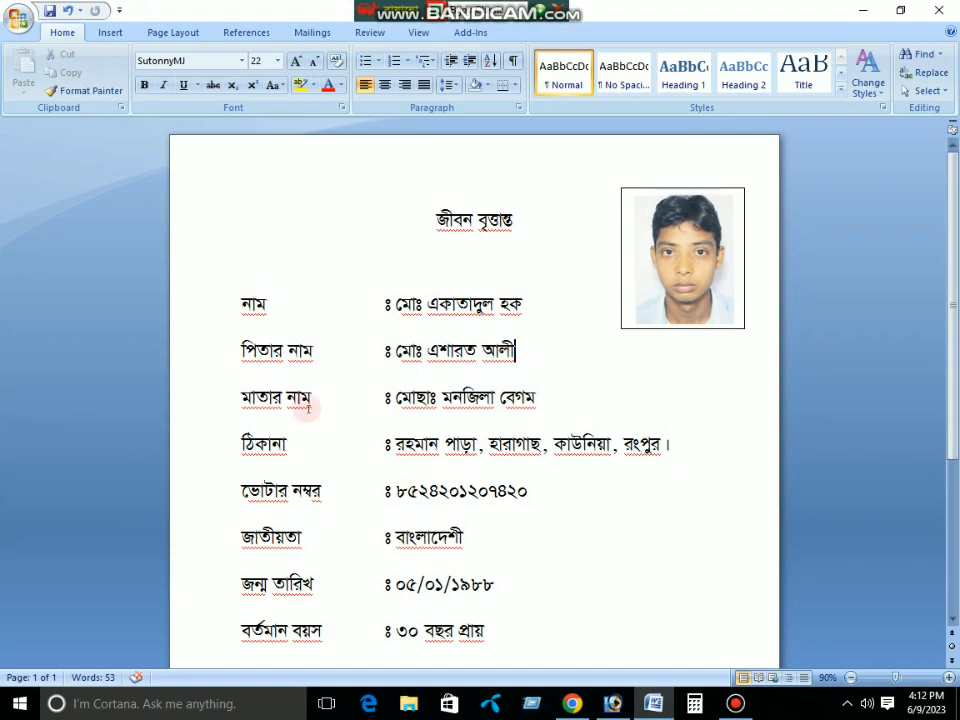
{"action": "scroll", "coordinate": [760, 385], "scroll_direction": "down", "scroll_amount": 3}
{"action": "scroll", "coordinate": [746, 396], "scroll_direction": "up", "scroll_amount": 3}
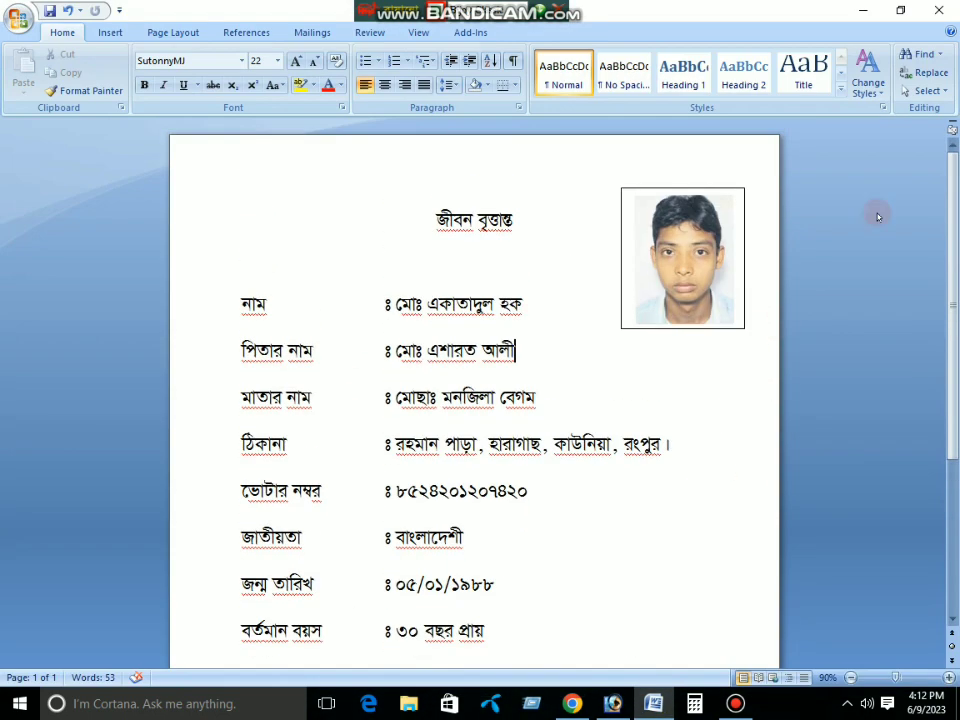